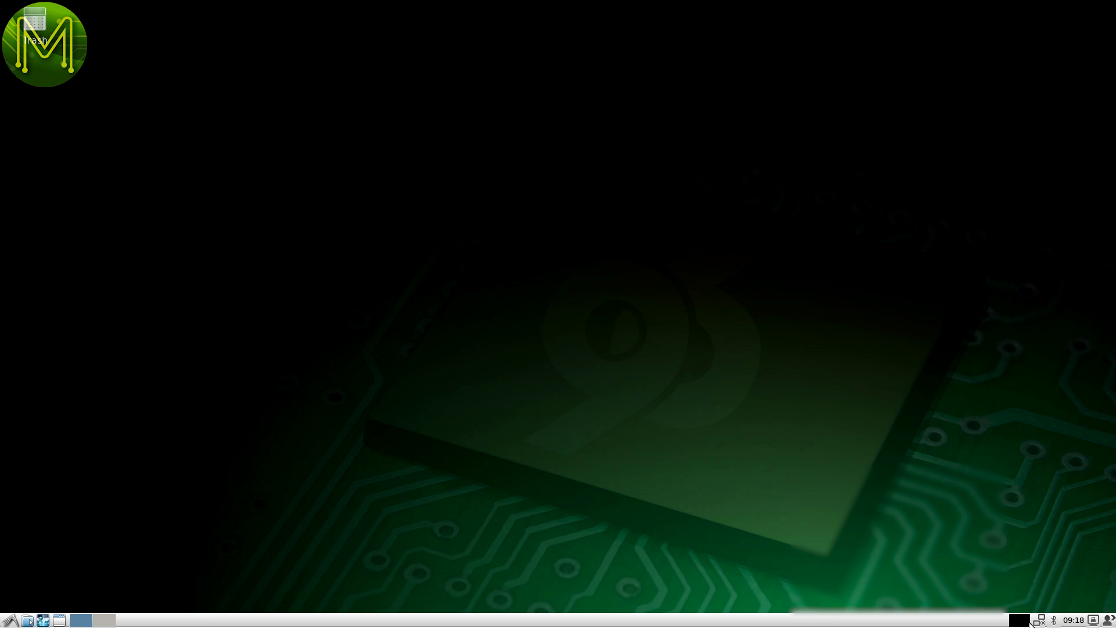
# - Connect the board to the Wi-Fi network by entering the network password, and ping google.com.au
pyautogui.click(1040, 620)
pyautogui.click(1028, 549)
pyautogui.write('••••••••••••')
pyautogui.press('Return')
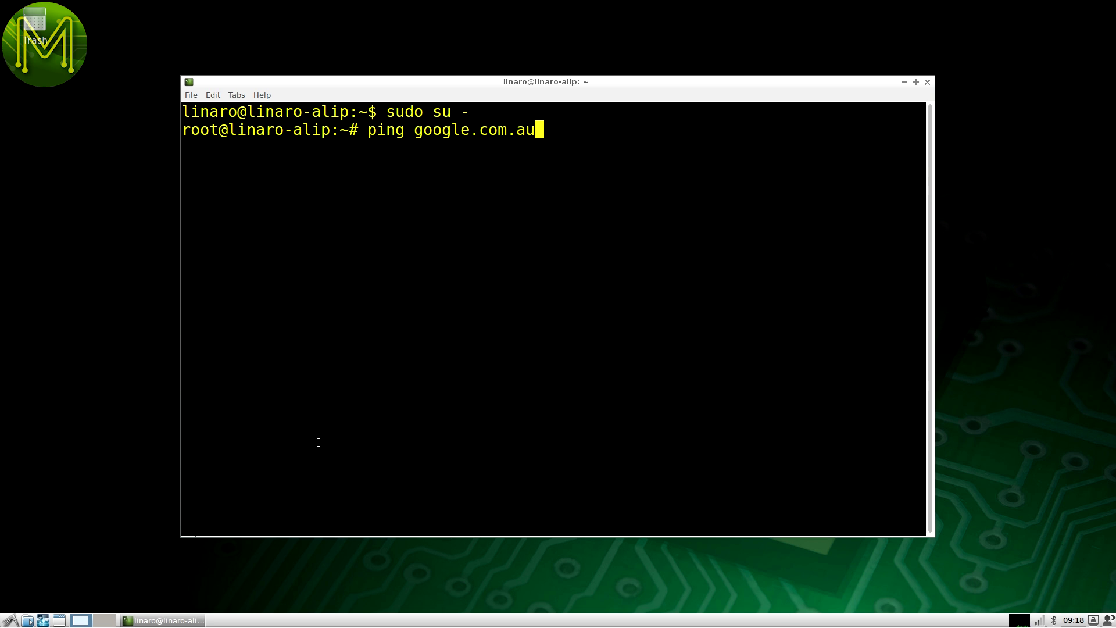
pyautogui.press('Return')
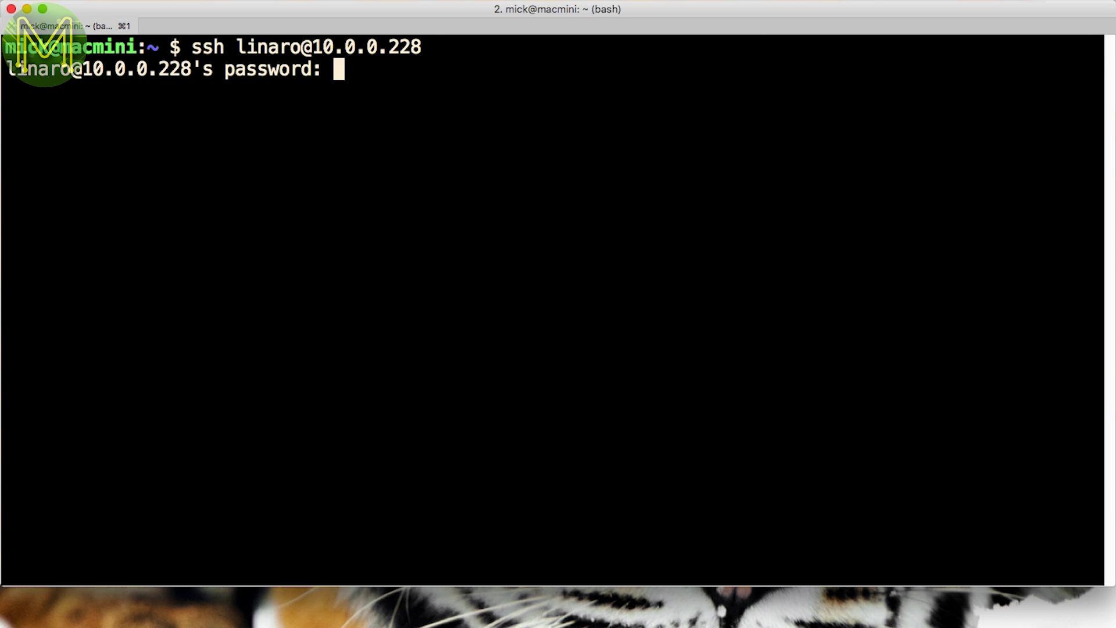
# - Log in over SSH as linaro at 10.0.0.228 with the account password and become root with sudo su -
pyautogui.press('Return')
pyautogui.write('sudo ')
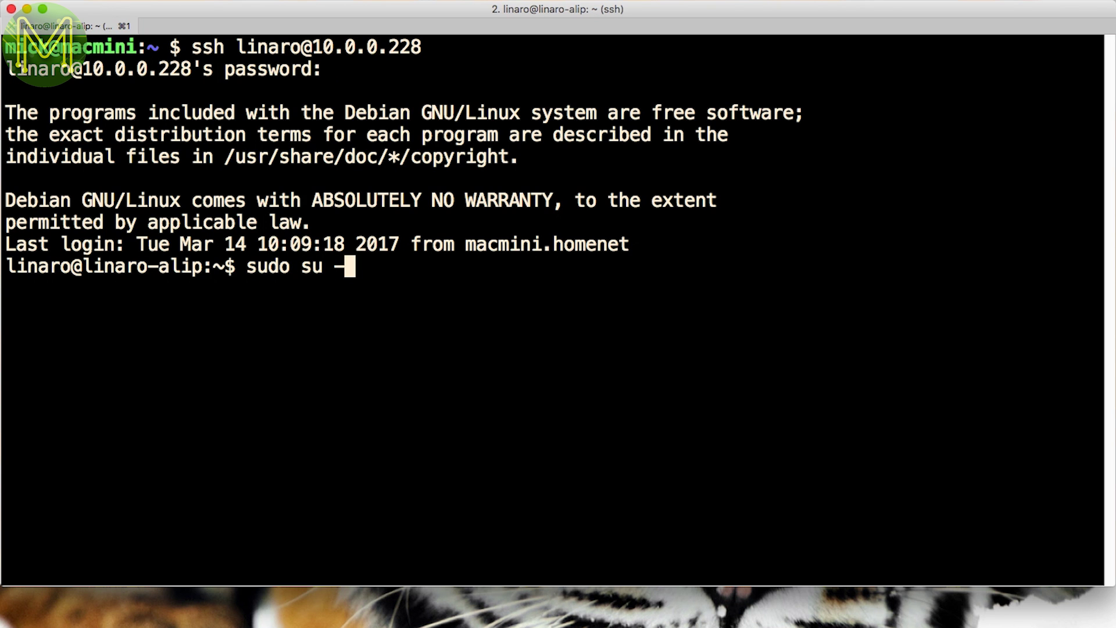
pyautogui.write('su -')
pyautogui.press('Return')
# - Print the temperature from /sys/class/thermal/thermal_zone1/temp and the processor details from /proc/cpuinfo
pyautogui.write('cat /sys/class/thermal/thermal_zone1/temp')
pyautogui.press('Return')
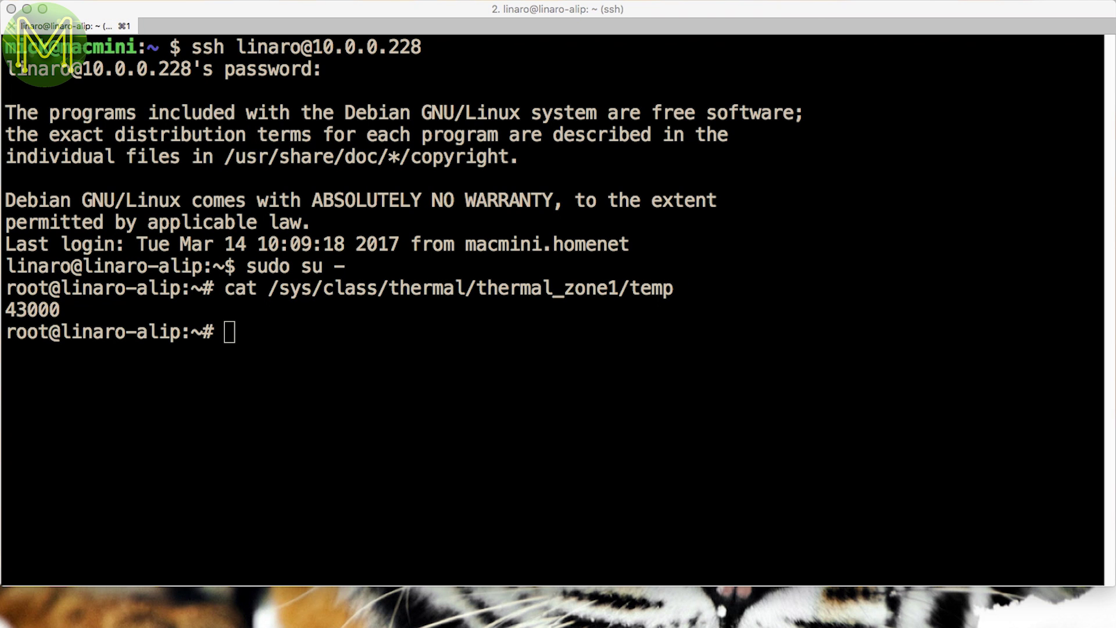
pyautogui.click(668, 437)
pyautogui.write('cat /proc/cpuinfo')
pyautogui.press('Return')
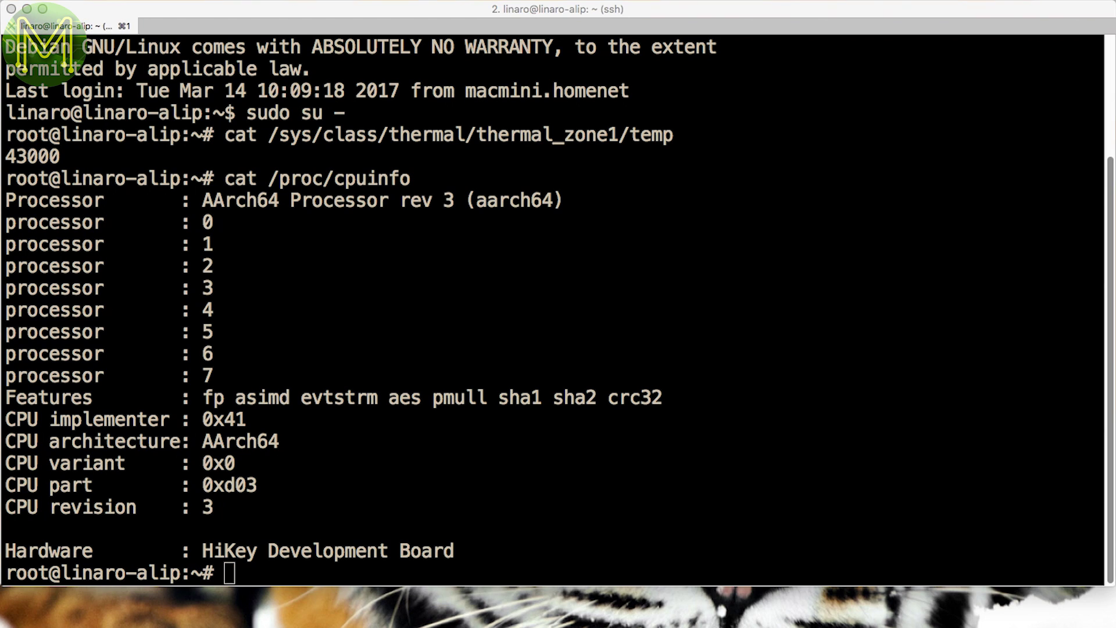
# - Print every cpuinfo and scaling value in /sys/devices/system/cpu/cpu0/cpufreq with a for loop that echoes each file's name and contents
pyautogui.click(644, 440)
pyautogui.write('for i in /sys/devices/system/cpu/cpu0/cpufreq/{cpuinfo,scaling}*; do echo "$i : `cat $i`"; done')
pyautogui.press('Return')
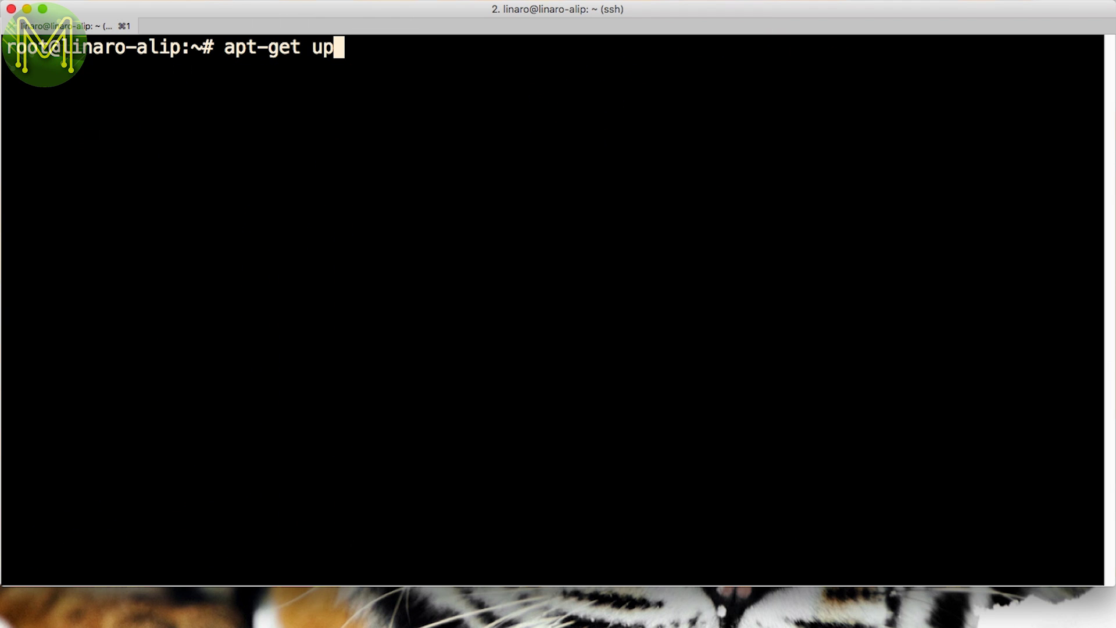
# - Run apt-get update, and check the package upgrade output in the first terminal session against the frequency and temperature log in the second
pyautogui.write('date')
pyautogui.press('Return')
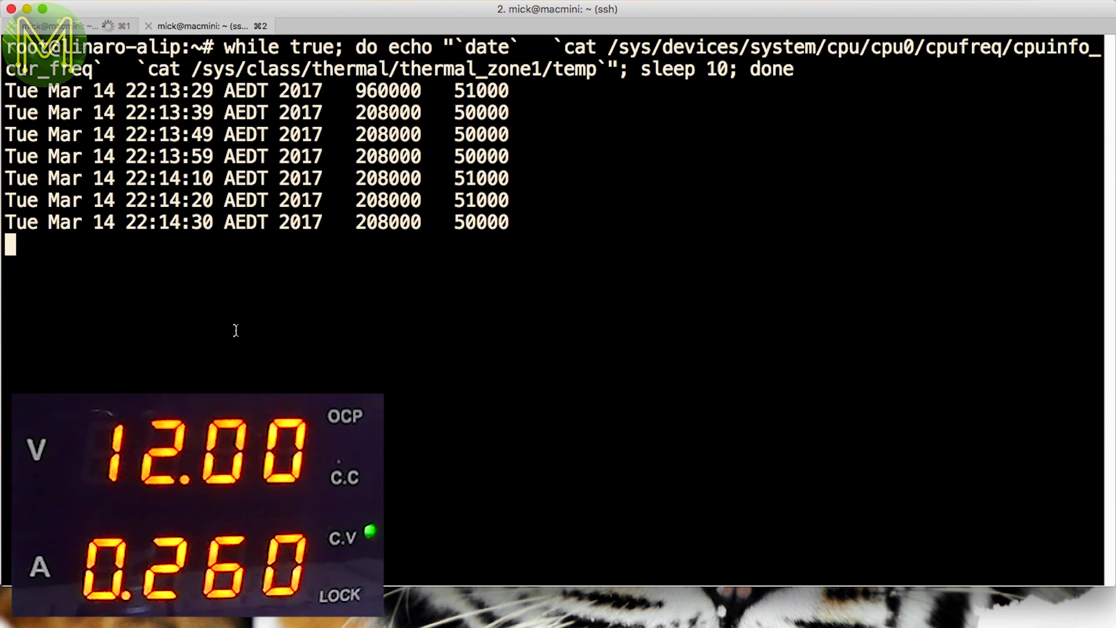
pyautogui.click(79, 27)
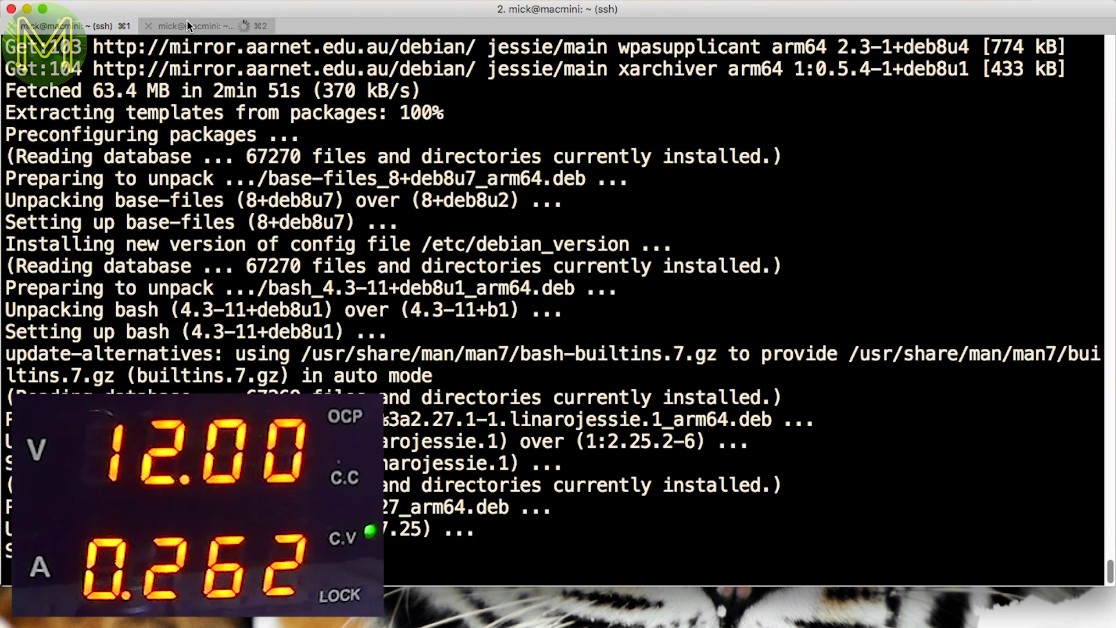
pyautogui.click(187, 20)
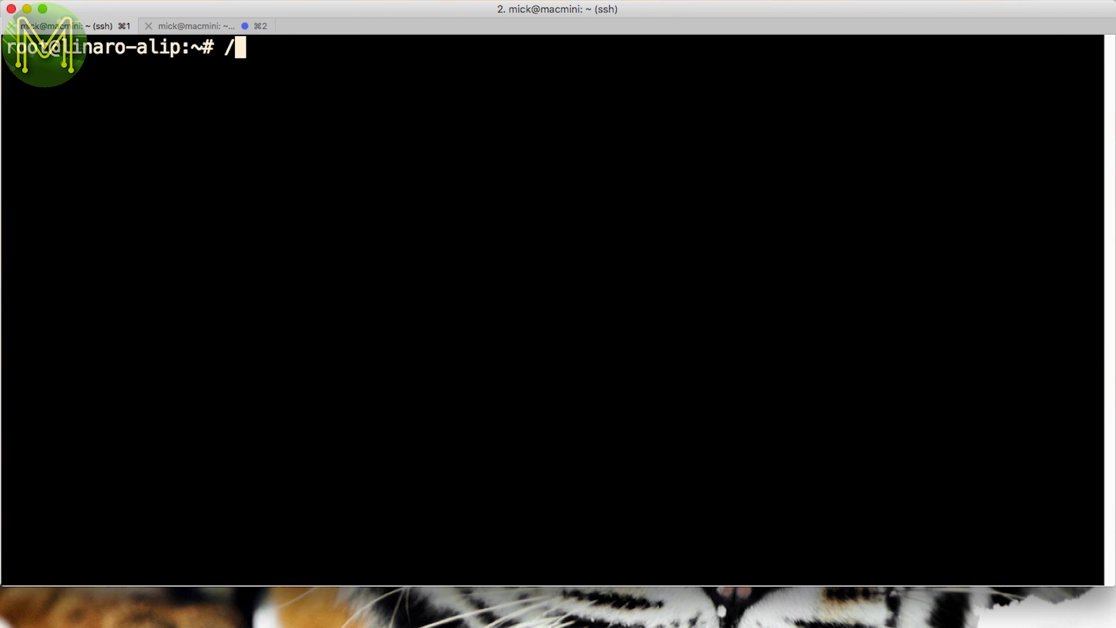
# - Restart the rpcbind service and create the mount point /mnt/disk
pyautogui.write('etc/init.d/rpcbind restart')
pyautogui.press('Return')
pyautogui.write('mkdir /mnt/disk')
pyautogui.press('Return')
# - Mount 10.0.0.10:/mnt/raid1/diskless/Phoronix on /mnt/disk and list the mounted contents
pyautogui.write('mount 10.0.0.10:/mnt/raid1/diskless/Phoronix /mnt/disk')
pyautogui.press('Return')
pyautogui.write('ls -l /mnt/disk/')
pyautogui.press('Return')
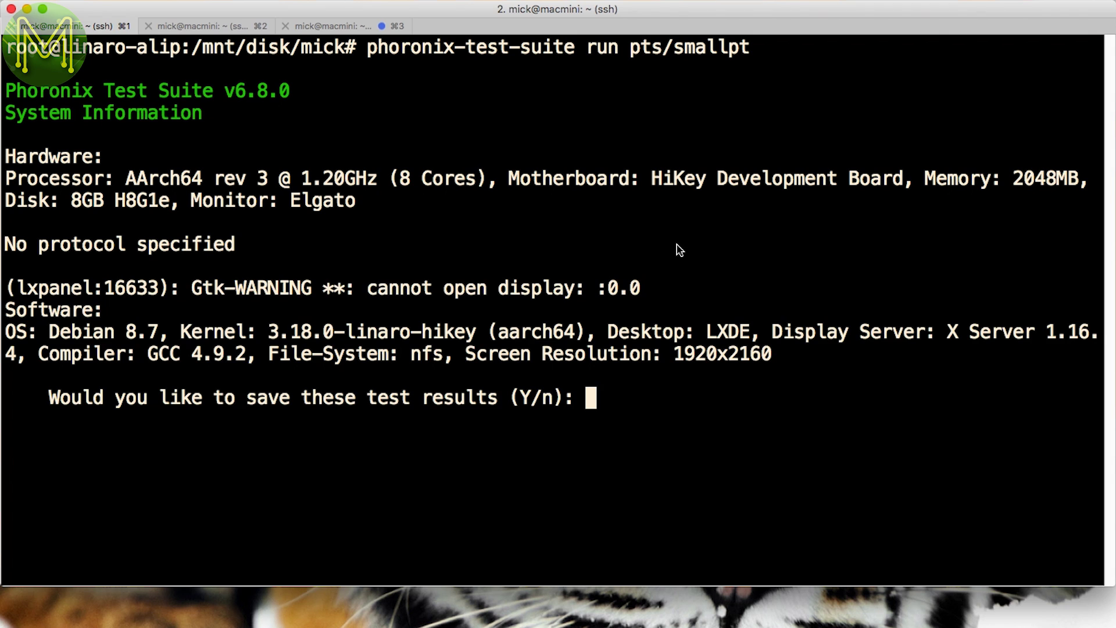
# - Start the pts/smallpt benchmark without saving the test results, and switch to the third terminal session
pyautogui.write('n')
pyautogui.press('Return')
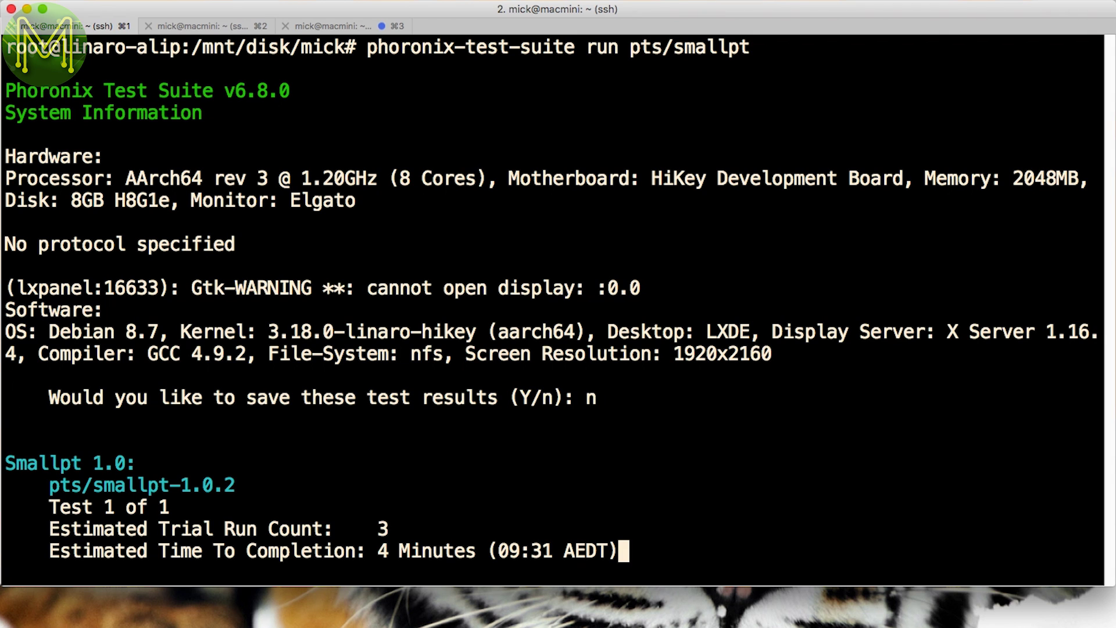
pyautogui.click(348, 25)
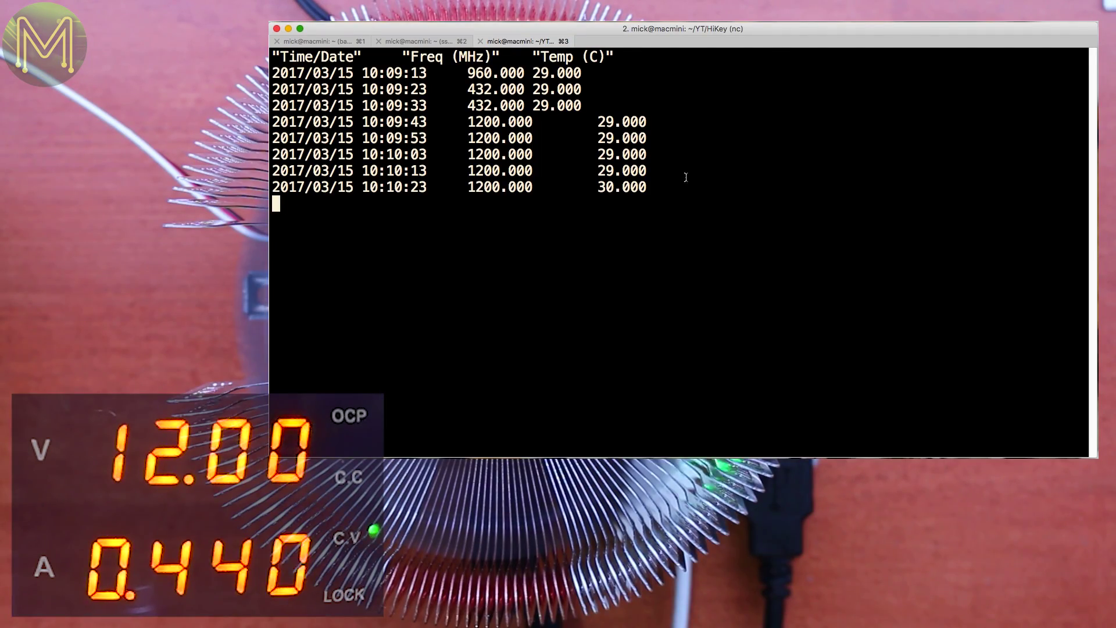
# - Run phoronix-test-suite run pts/smallpt in the first session, decline saving the results, and return to the frequency and temperature log
pyautogui.click(343, 45)
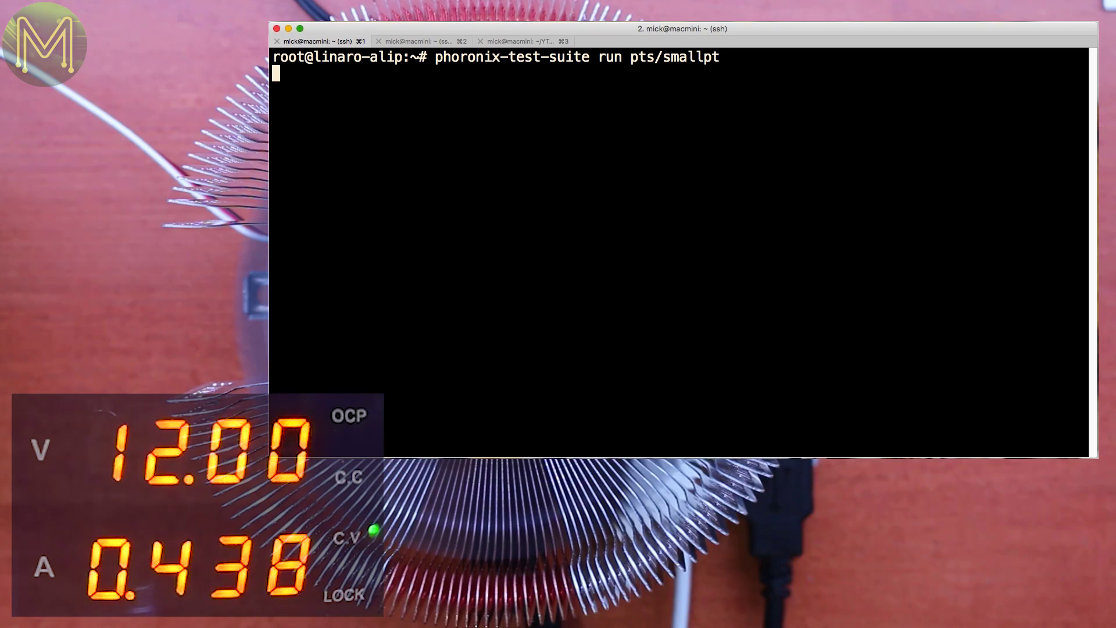
pyautogui.press('Return')
pyautogui.write('n')
pyautogui.press('Return')
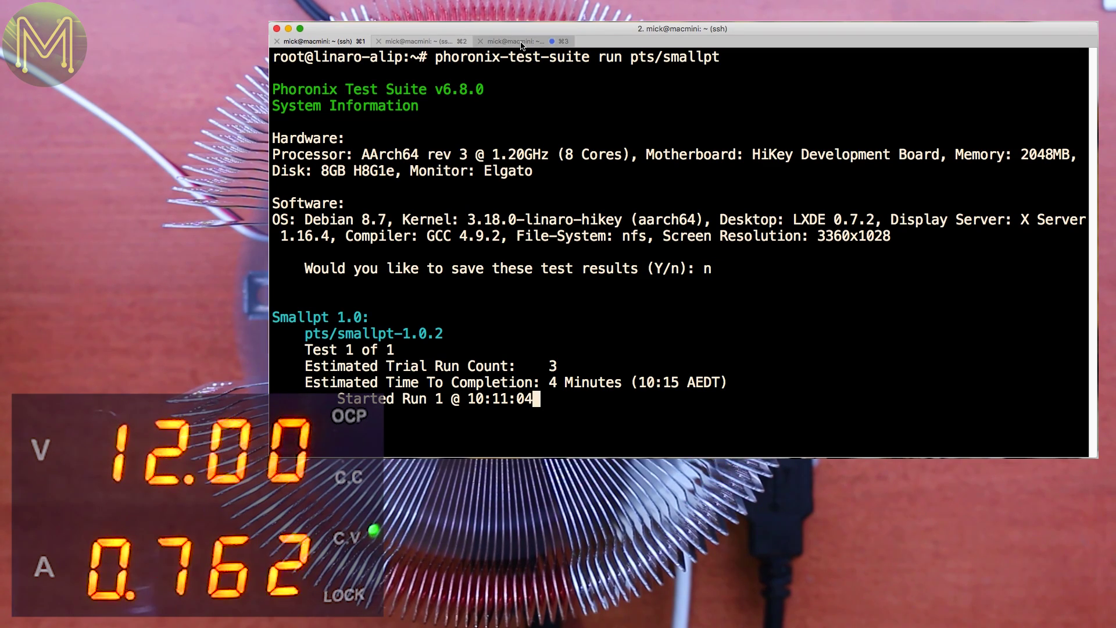
pyautogui.press('super+3')
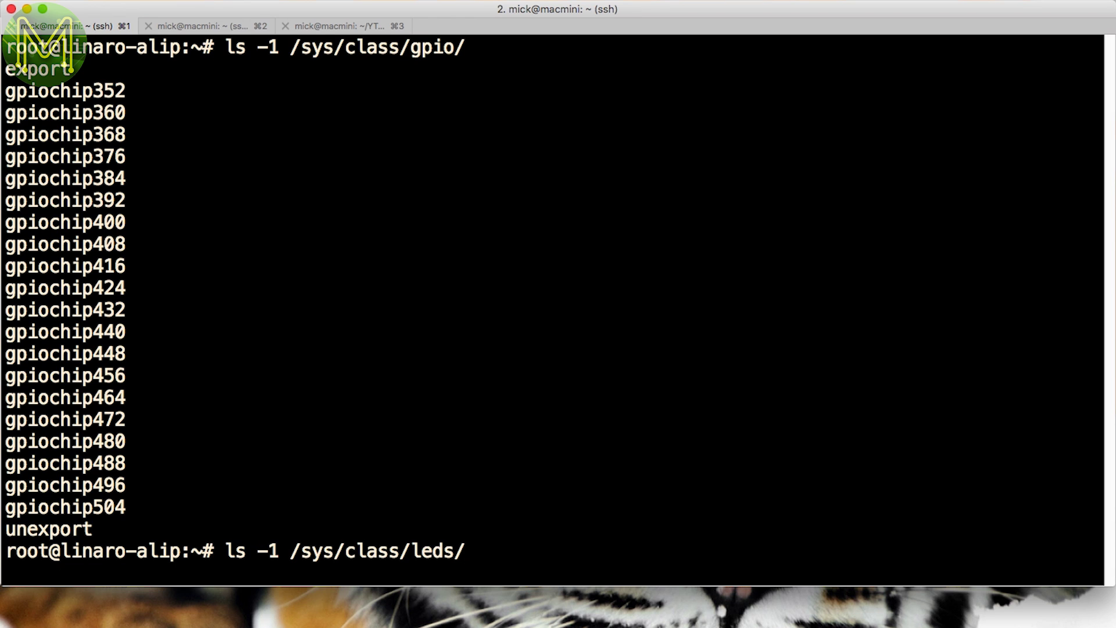
# - List /sys/class/leds/ and define a shell function foo that sets a given LED's brightness to 0, 1 and 0 with one-second pauses
pyautogui.press('Return')
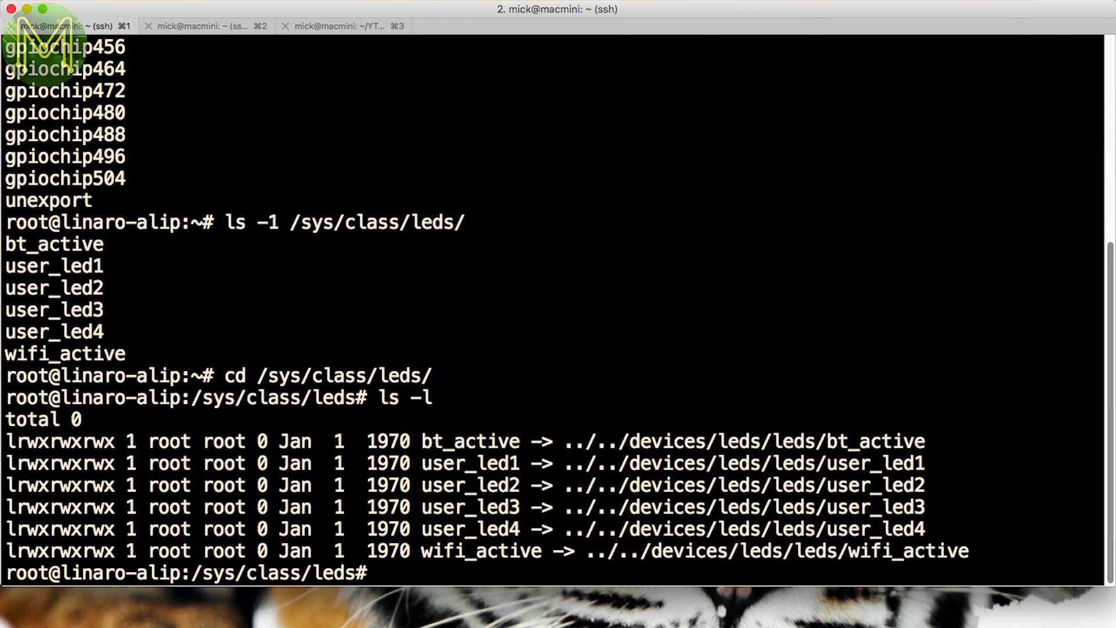
pyautogui.write('foo() { echo 0 > $1/brightness; sleep 1; echo 1 > $1/brightness; sleep 1; echo 0 > $1/brightness; }')
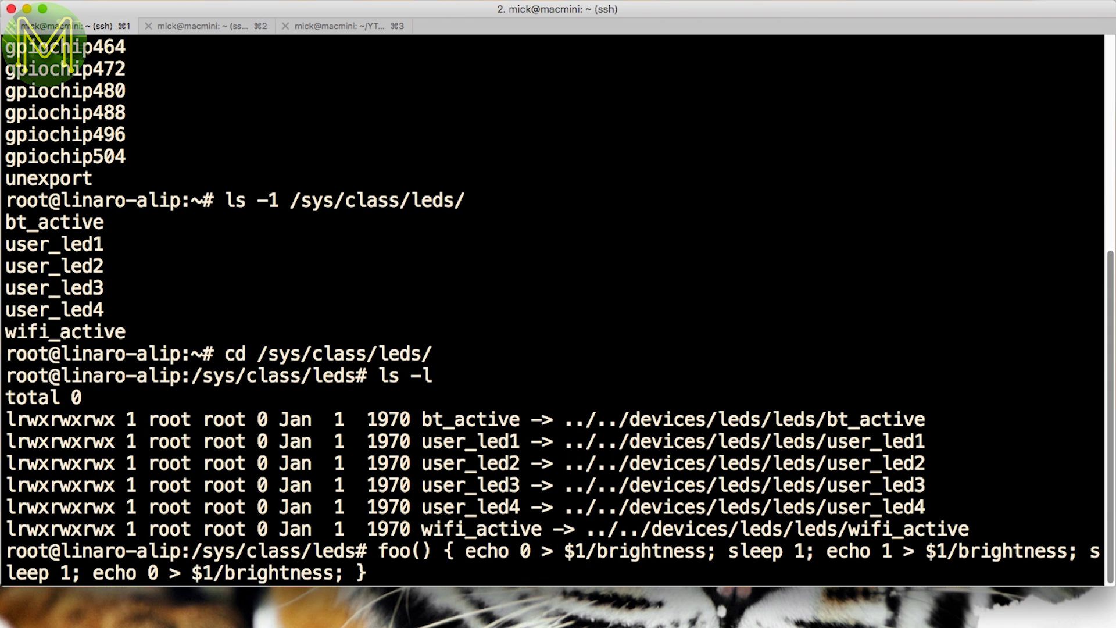
pyautogui.press('Return')
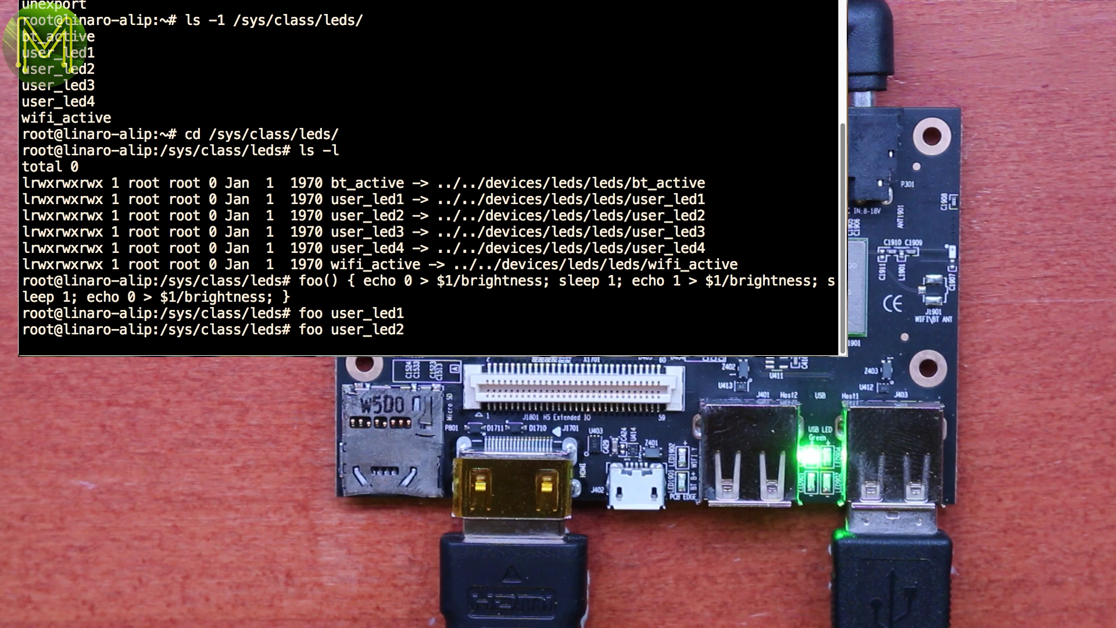
# - Run foo in turn on user_led3, user_led4, bt_active and wifi_active to flash each LED
pyautogui.write('foo user_led3')
pyautogui.press('Return')
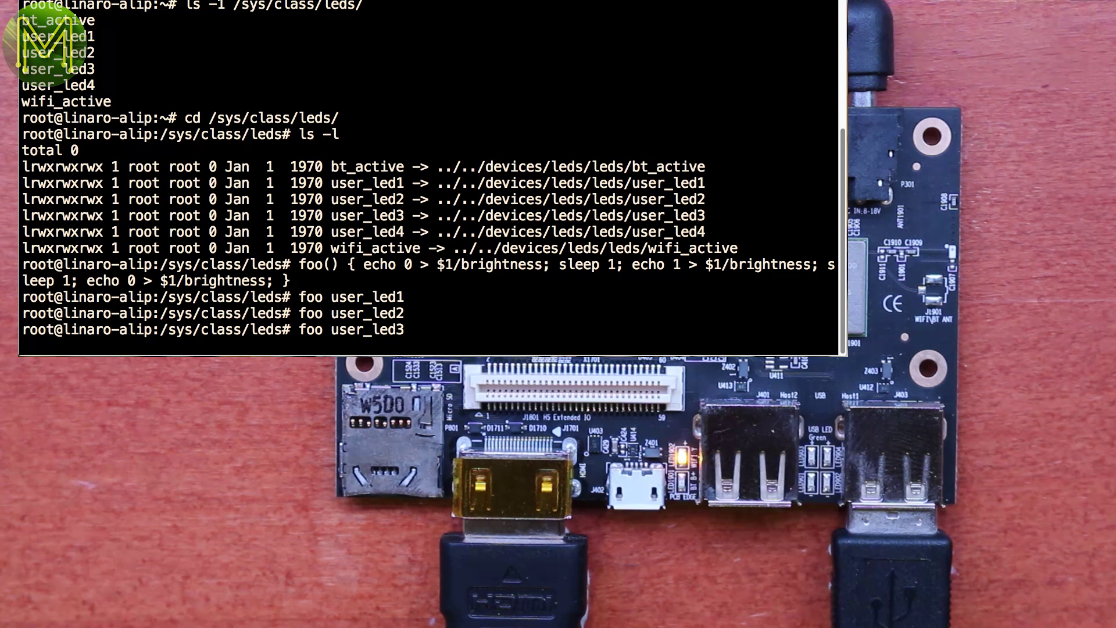
pyautogui.write('foo user_led4')
pyautogui.press('Return')
pyautogui.write('foo bt_active')
pyautogui.press('Return')
pyautogui.write('foo wifi_active')
pyautogui.press('Return')
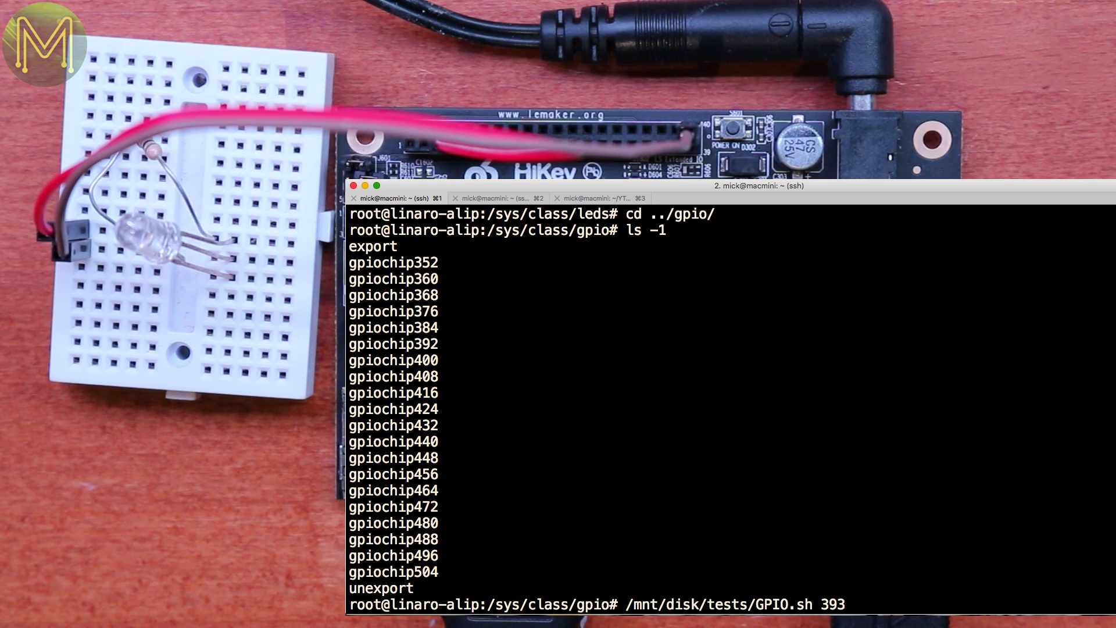
# - Test GPIO pin 393 with /mnt/disk/tests/GPIO.sh and print the kernel information with uname -a
pyautogui.press('Return')
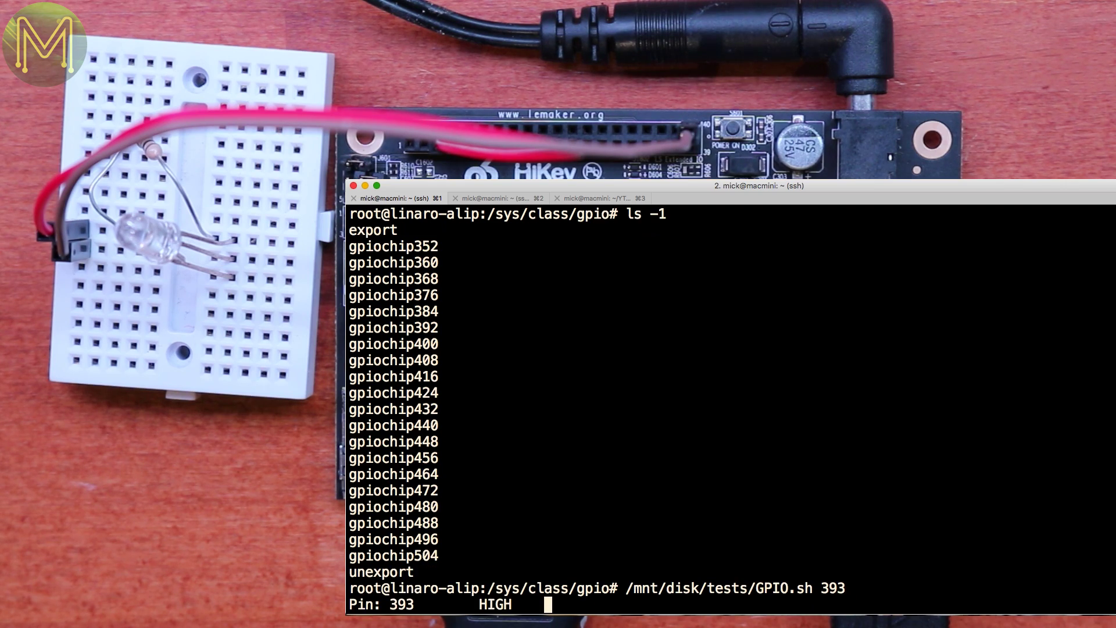
pyautogui.write('uname -a')
pyautogui.press('Return')
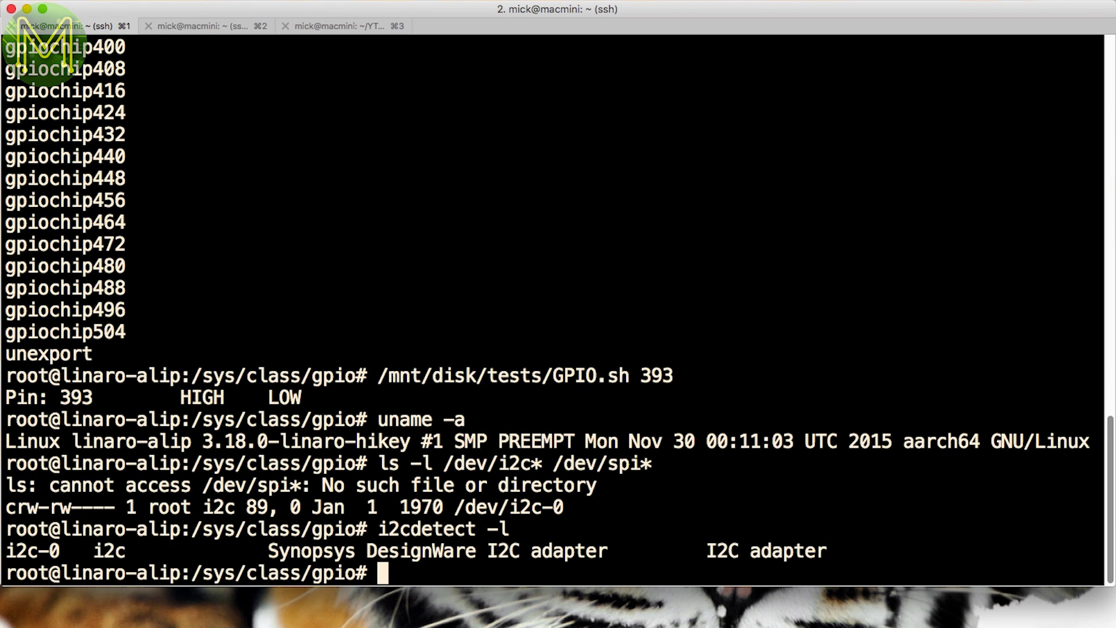
# - Scan I2C bus 0 with i2cdetect -y -r 0, and rerun the command
pyautogui.press('Up')
pyautogui.press('Up')
pyautogui.press('Return')
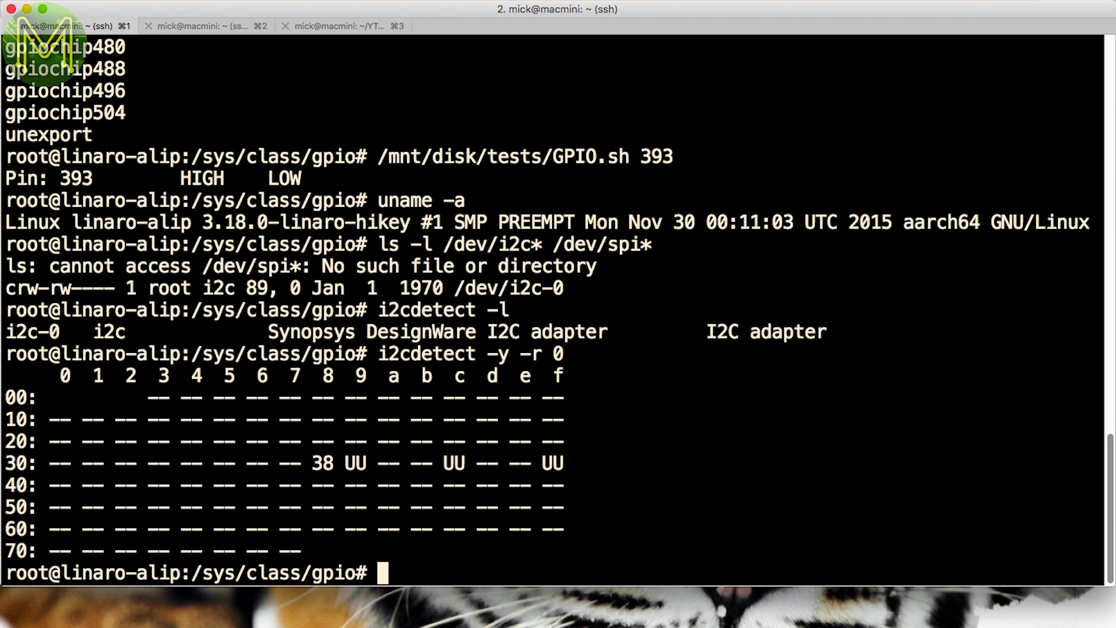
pyautogui.press('Up')
pyautogui.press('Return')
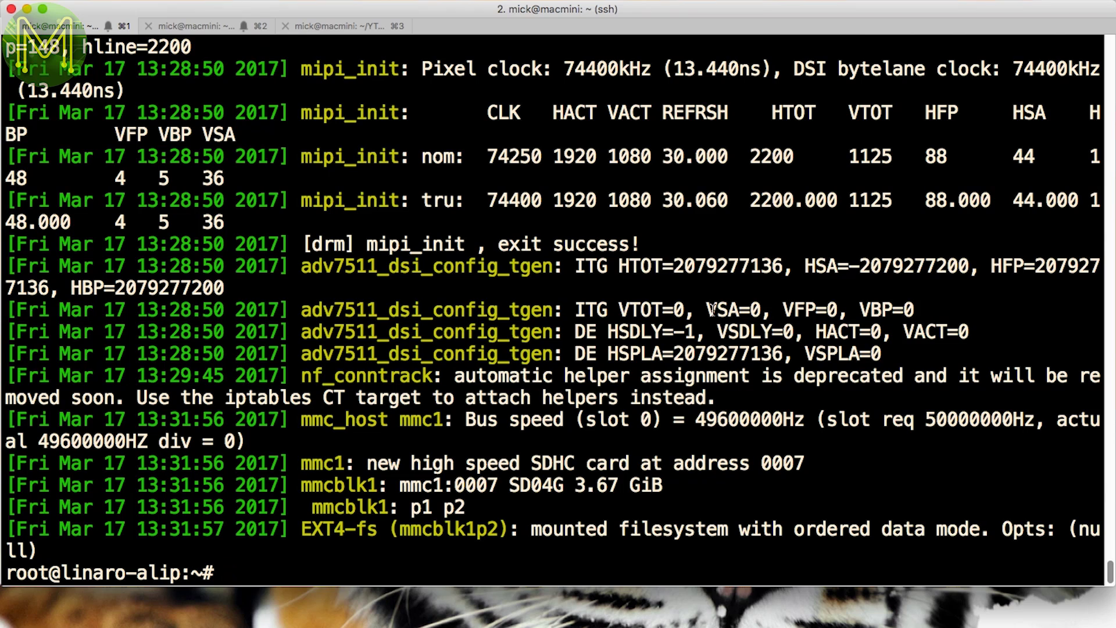
# - List the partitions of /dev/mmcblk1 with fdisk -l and show the mounted filesystems' usage with df -h
pyautogui.write('fdisk -l /dev/mmcblk1')
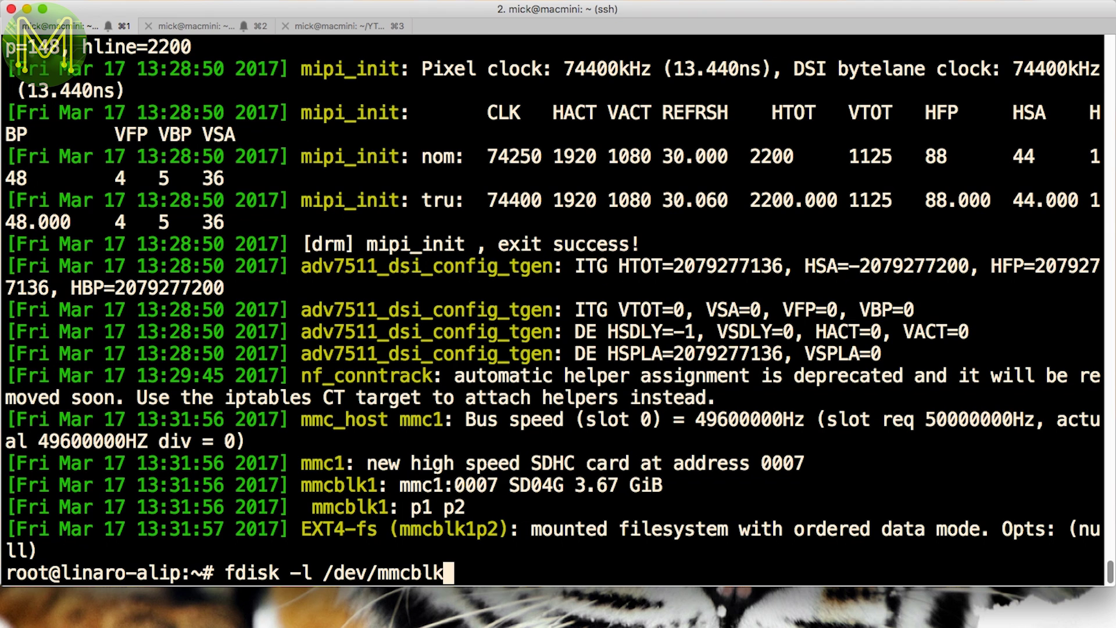
pyautogui.press('Return')
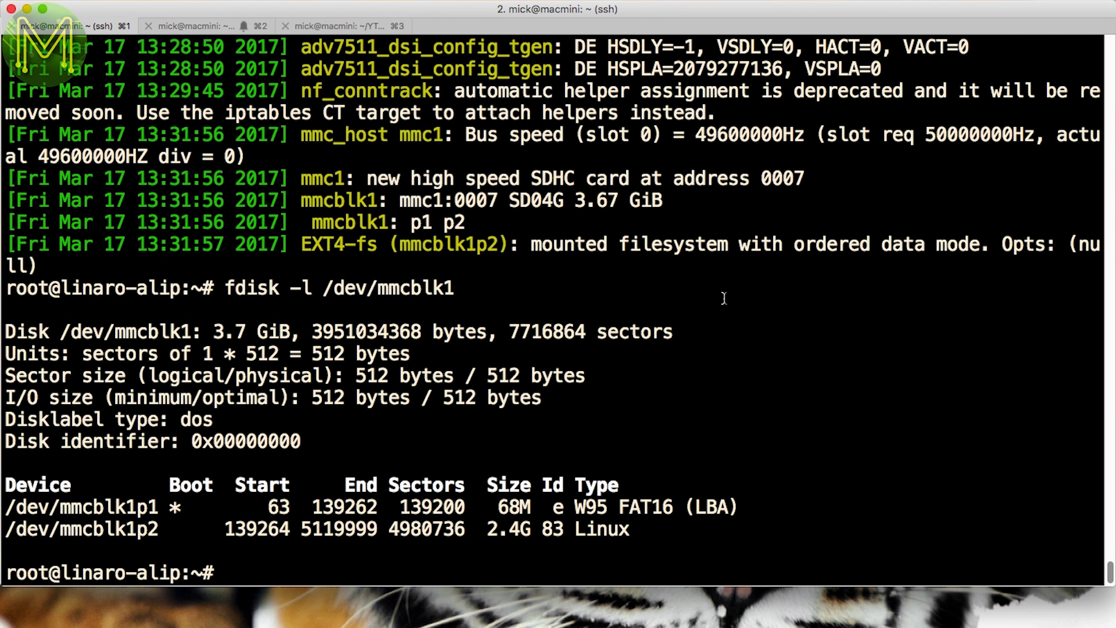
pyautogui.write('df -h')
pyautogui.press('Return')
# - List the contents of the EFI directory on the SD card's boot partition under /media/linaro/boot
pyautogui.write('ls -l /media/')
pyautogui.press('Tab')
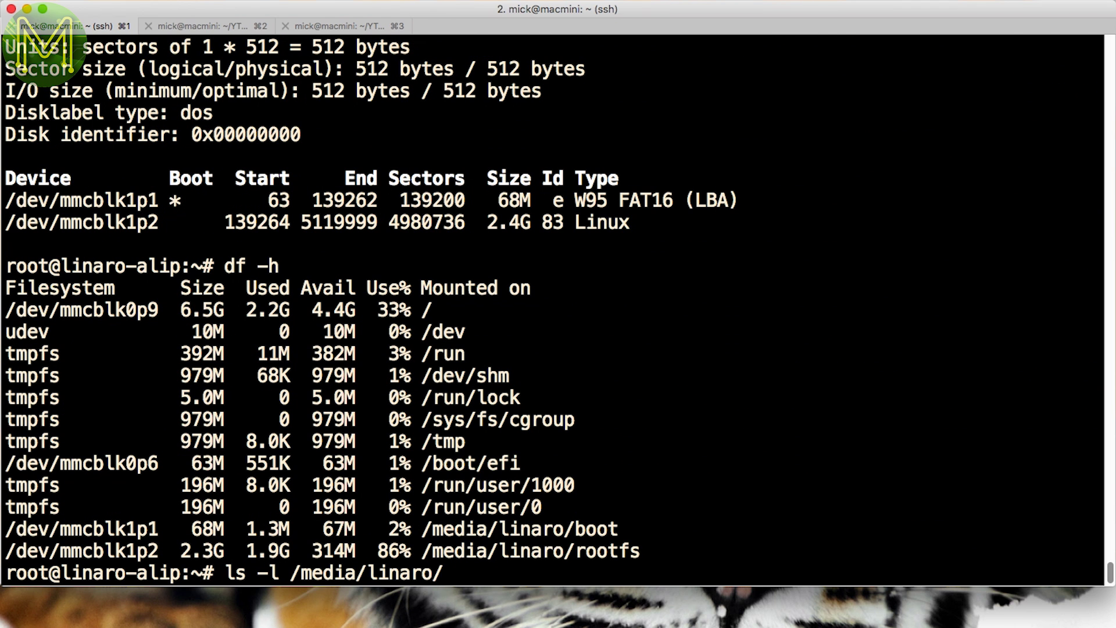
pyautogui.write('b')
pyautogui.press('Tab')
pyautogui.press('Tab')
pyautogui.press('Tab')
pyautogui.write('EF')
pyautogui.press('Tab')
pyautogui.press('Tab')
pyautogui.press('Return')
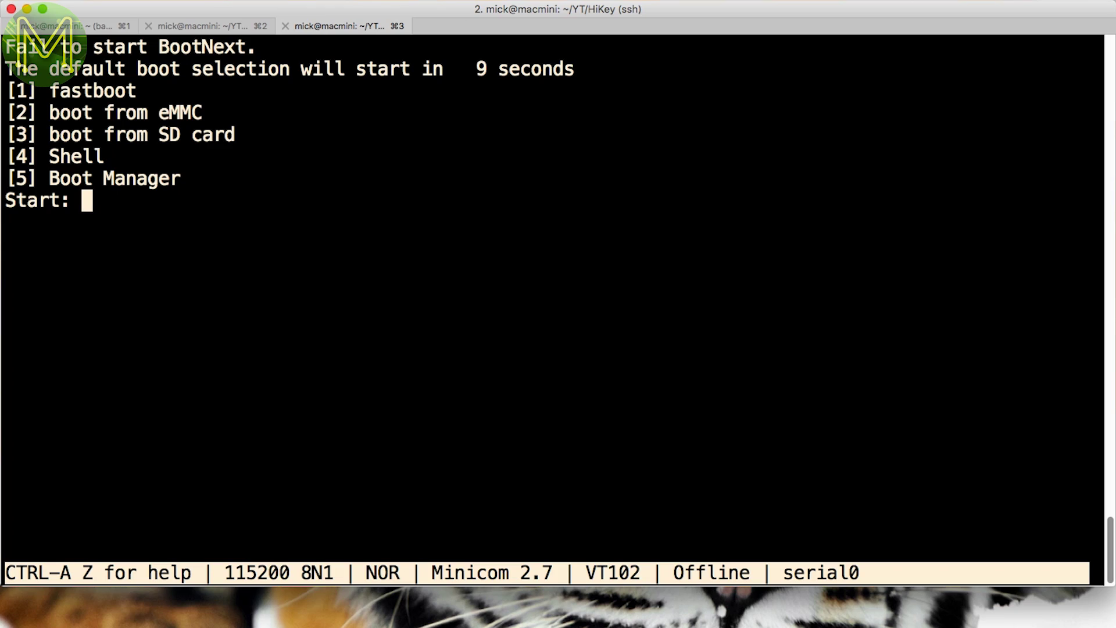
# - Try boot option 3 (SD card), and use option 2 (eMMC) to start GRUB's Debian GNU/Linux (SD card) entry
pyautogui.write('3')
pyautogui.press('Return')
pyautogui.write('2')
pyautogui.press('Return')
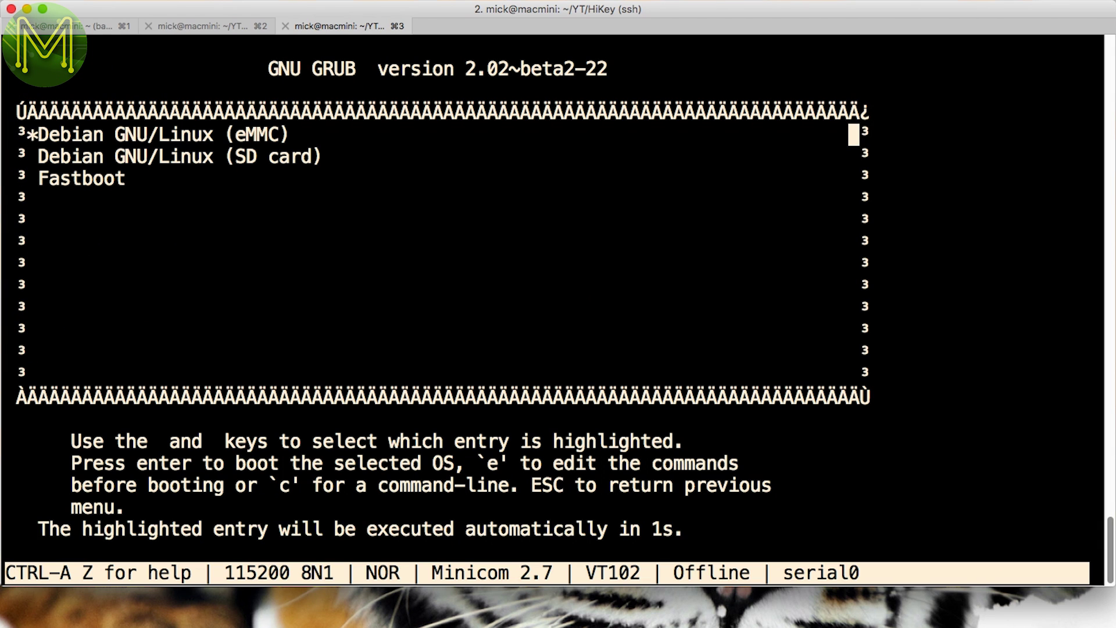
pyautogui.press('Down')
pyautogui.press('Return')
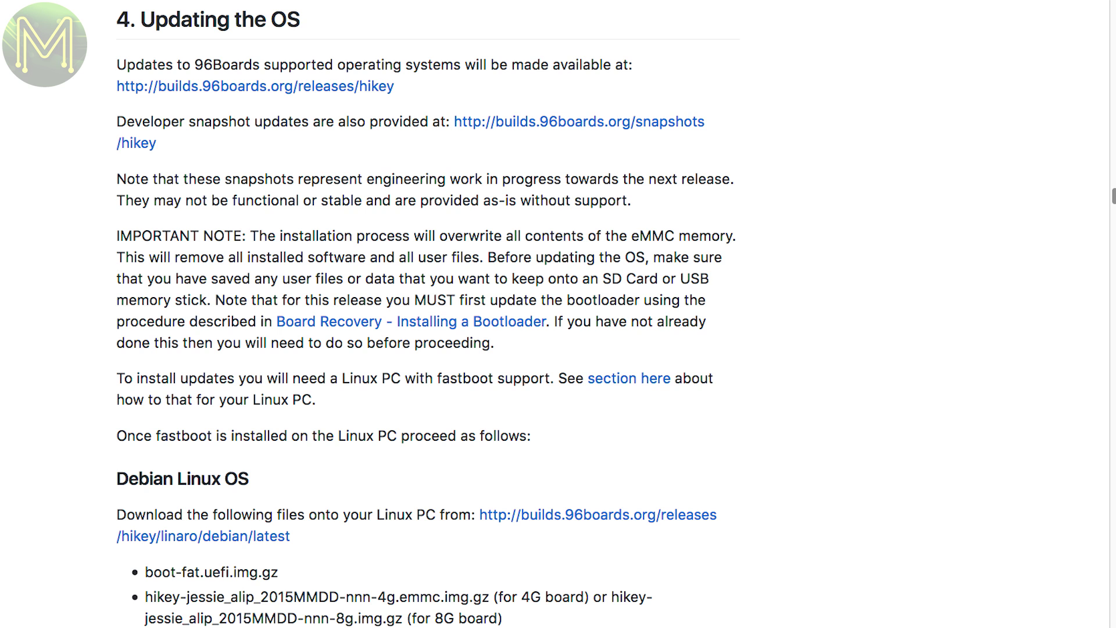
# - Following the Debian Linux OS update instructions, list the connected fastboot devices and flash ptable with ptable-linux-8g.img
pyautogui.scroll(-10, 428, 314)
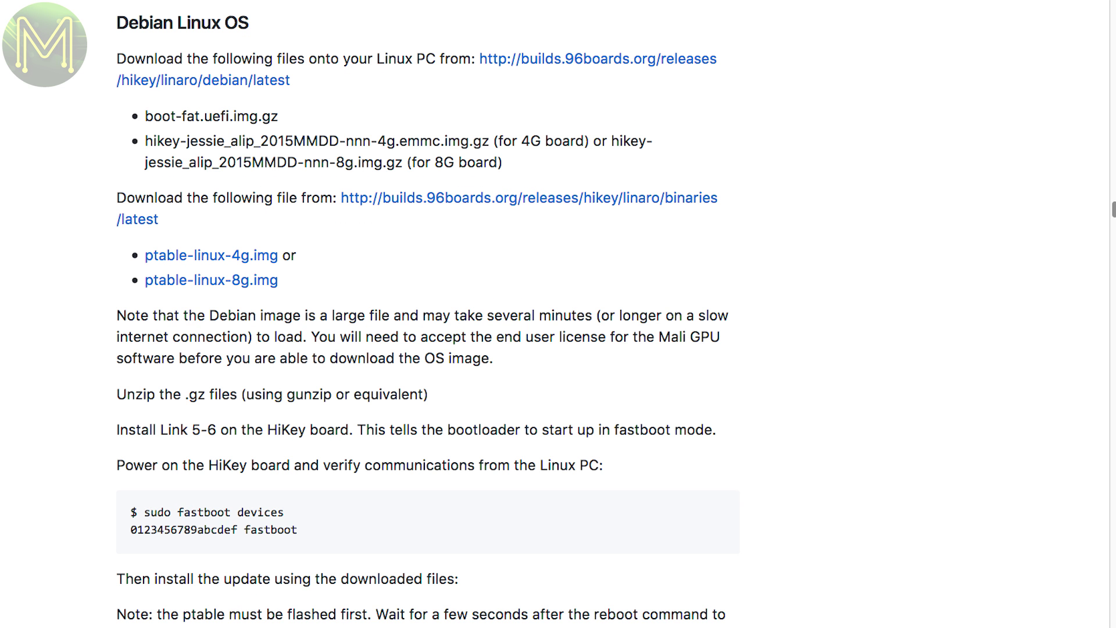
pyautogui.scroll(-10, 428, 314)
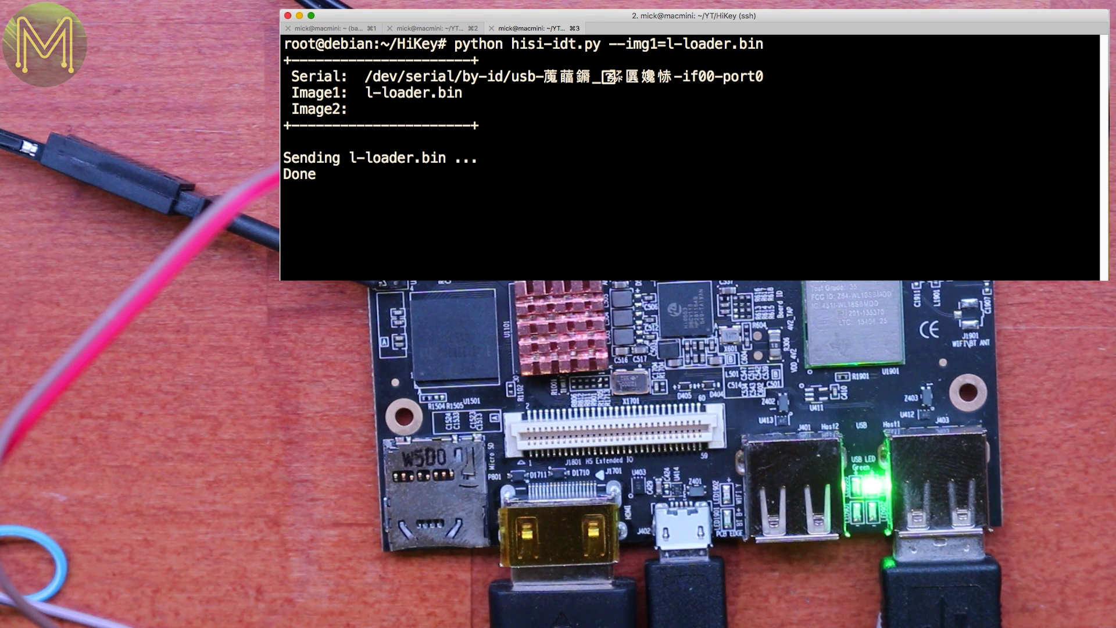
pyautogui.write('fastboot devices -l')
pyautogui.press('Return')
pyautogui.write('fastboot flash ptable ptable-linux-8g.img')
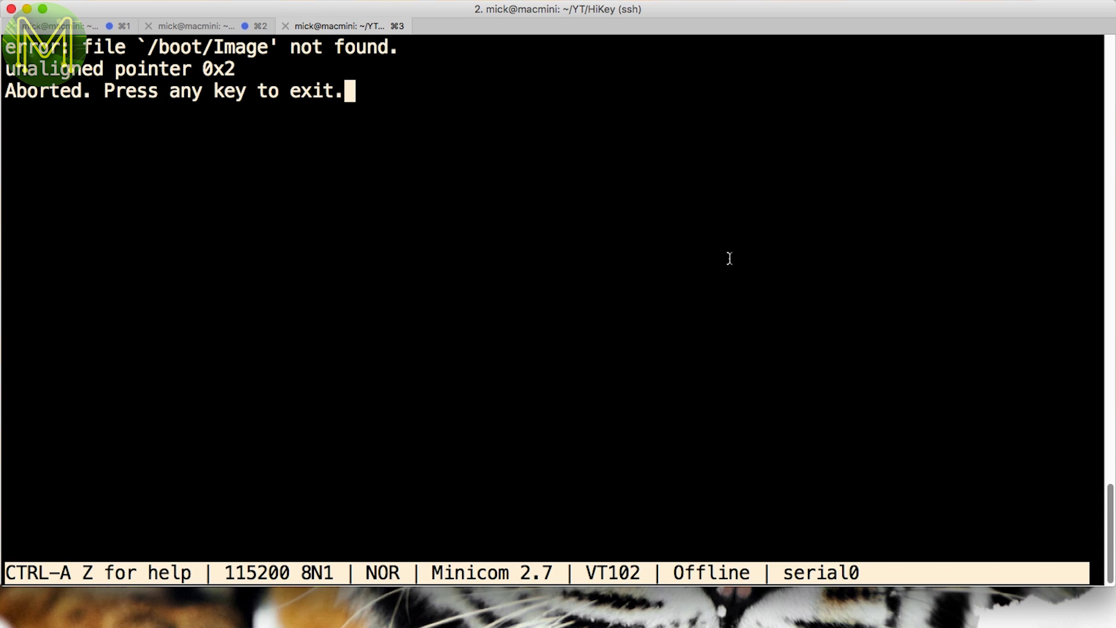
# - Edit GRUB's Debian GNU/Linux (eMMC) entry to load /boot/vmlinuz instead of /boot/Image, and boot the edited entry
pyautogui.press('Return')
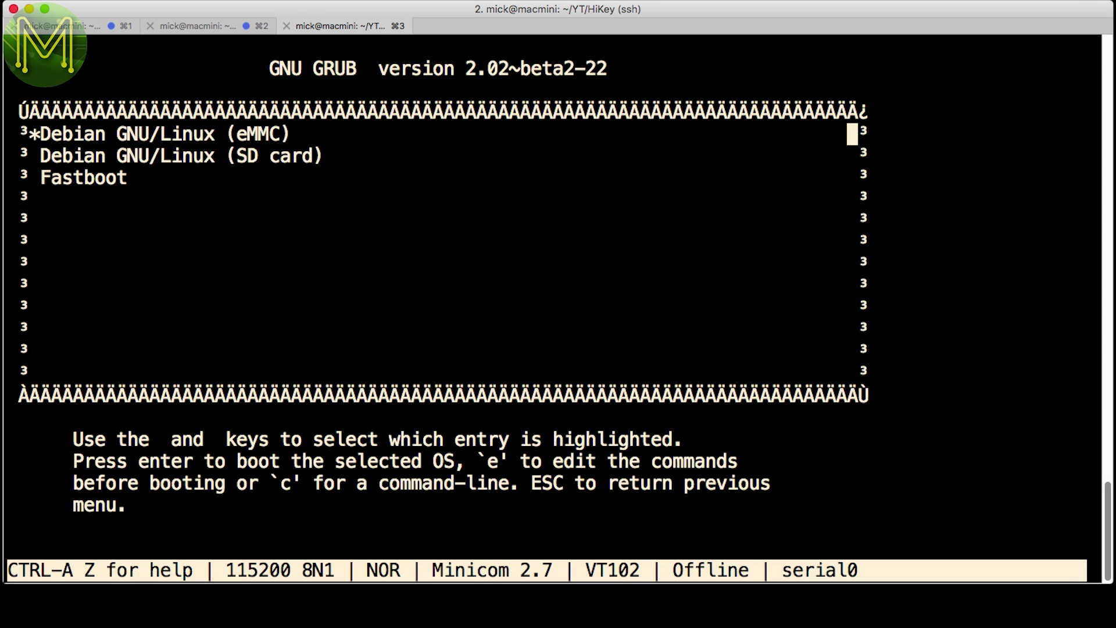
pyautogui.press('e')
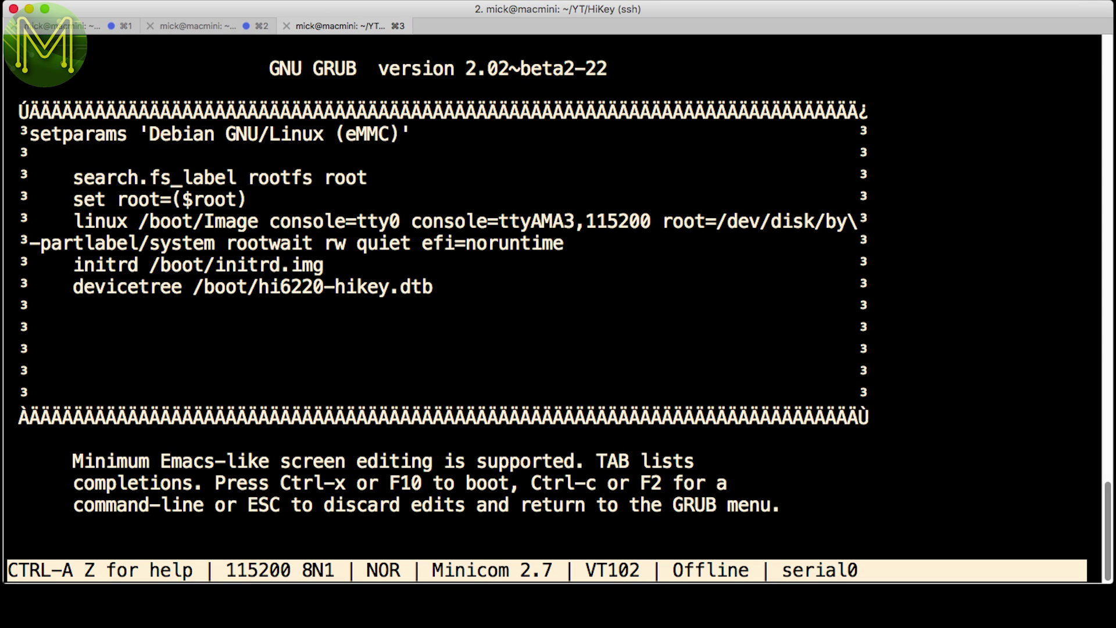
pyautogui.press('BackSpace')
pyautogui.press('BackSpace')
pyautogui.press('BackSpace')
pyautogui.press('BackSpace')
pyautogui.press('BackSpace')
pyautogui.write('vmlinuz')
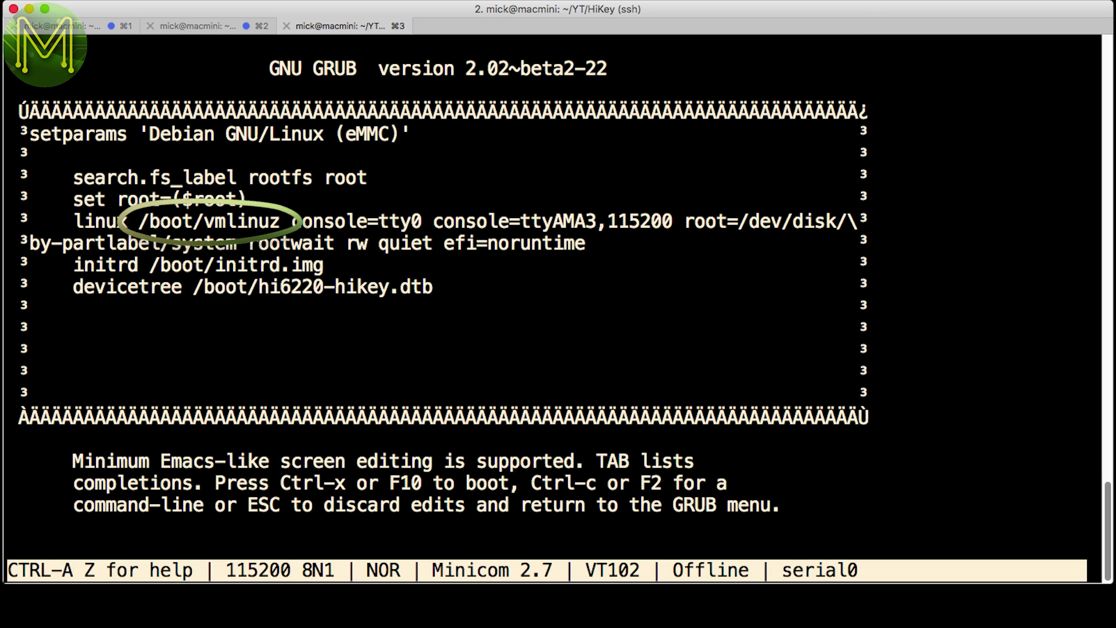
pyautogui.hotkey('ctrl', 'x')
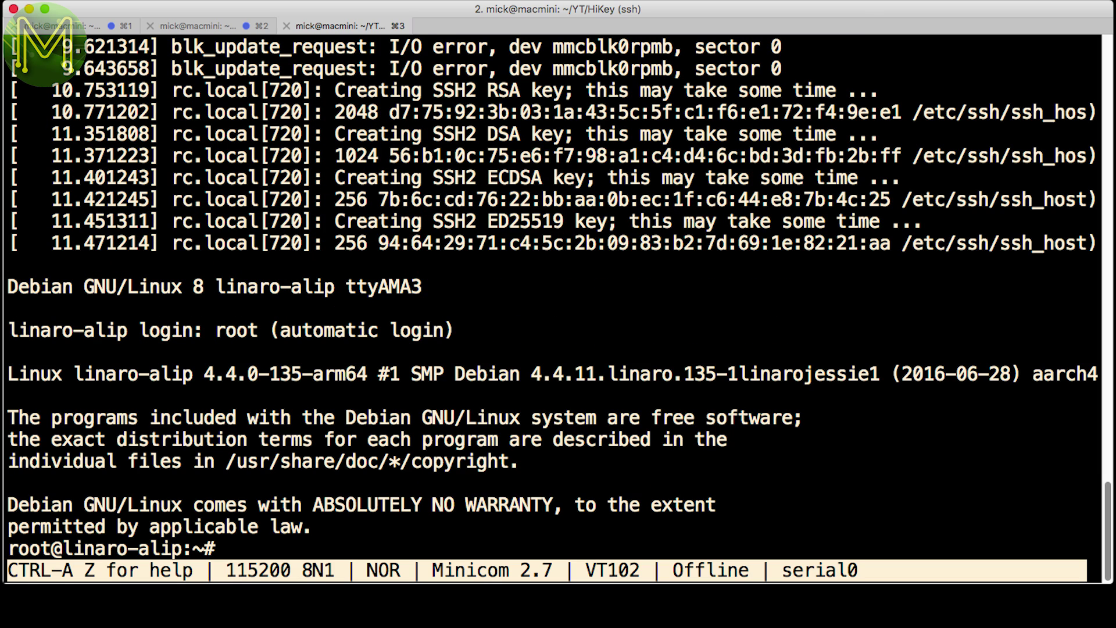
# - Show the kernel information with uname -a and list the I2C and SPI devices with ls -l /dev/i2c* /dev/spi*
pyautogui.write('uname -a')
pyautogui.press('Return')
pyautogui.write('ls -l /dev/i2c* /dev/spi*')
pyautogui.press('Return')
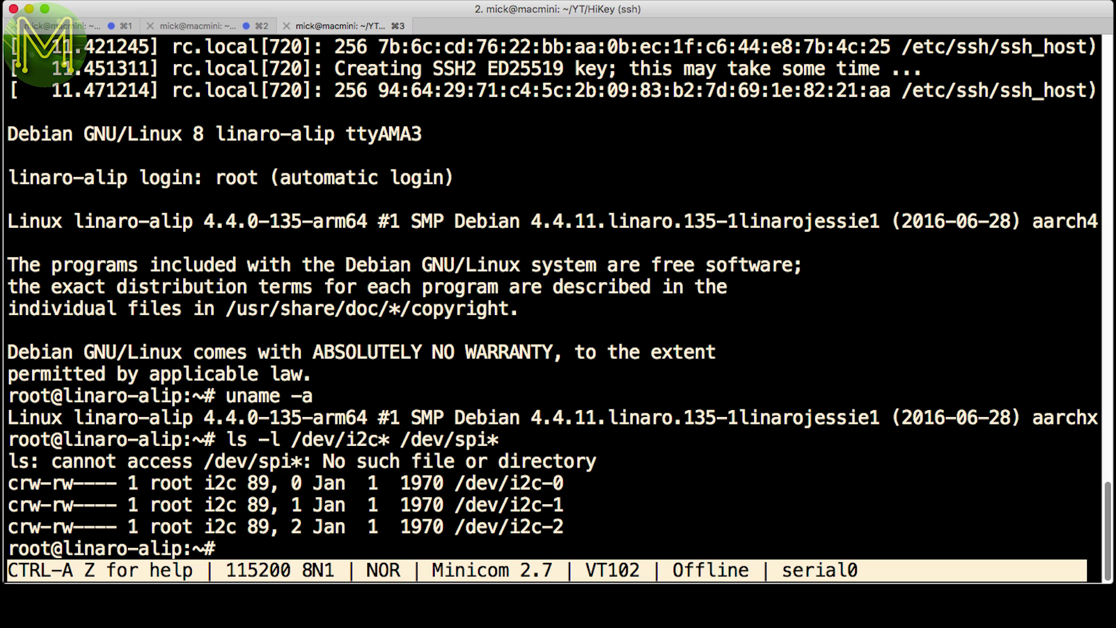
# - List the entries of /sys/class/gpio/ and /sys/class/leds/ one per line
pyautogui.write('ls -1 /sys/class/gpio/')
pyautogui.press('Return')
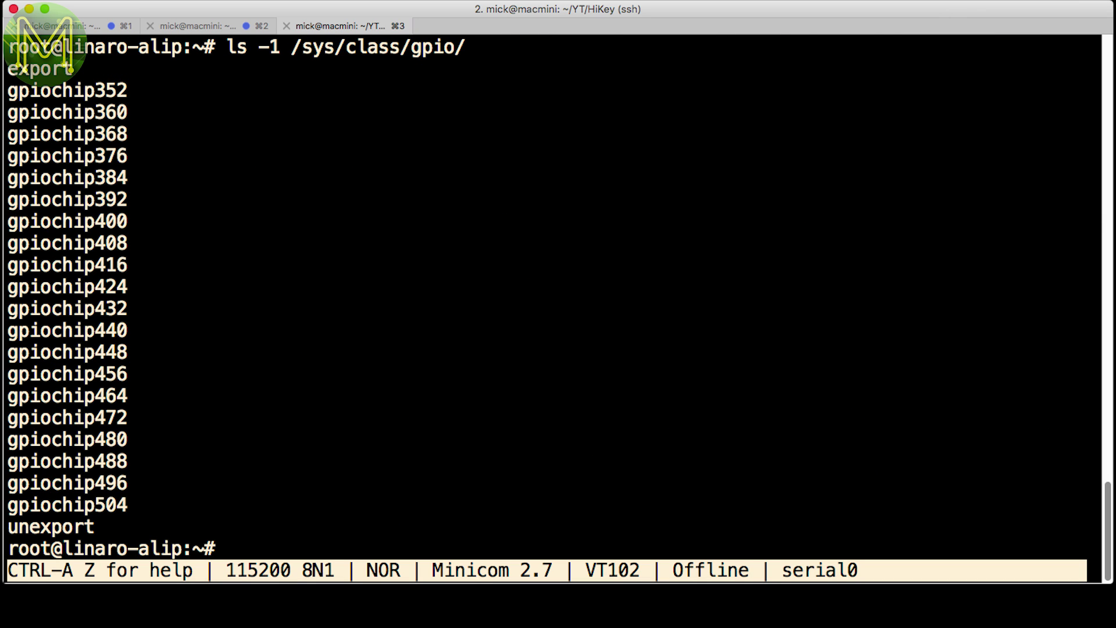
pyautogui.write('ls -1 /sys/class/leds/')
pyautogui.press('Return')
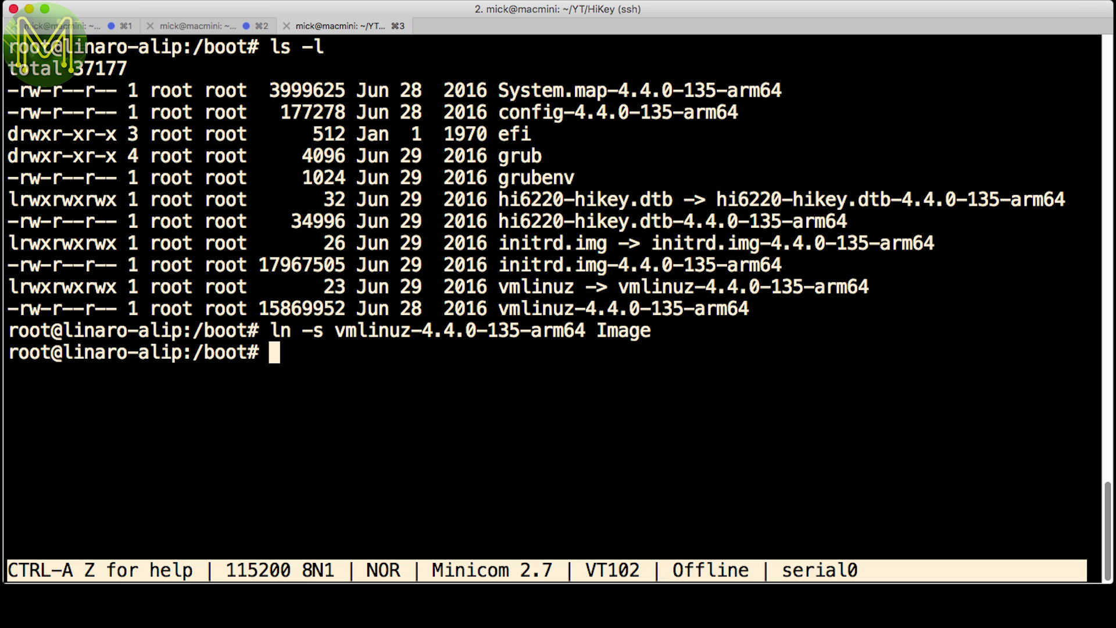
# - Flush pending disk writes and restart the board with sync;sync;reboot
pyautogui.write('sync;sync;reboot')
pyautogui.press('Return')
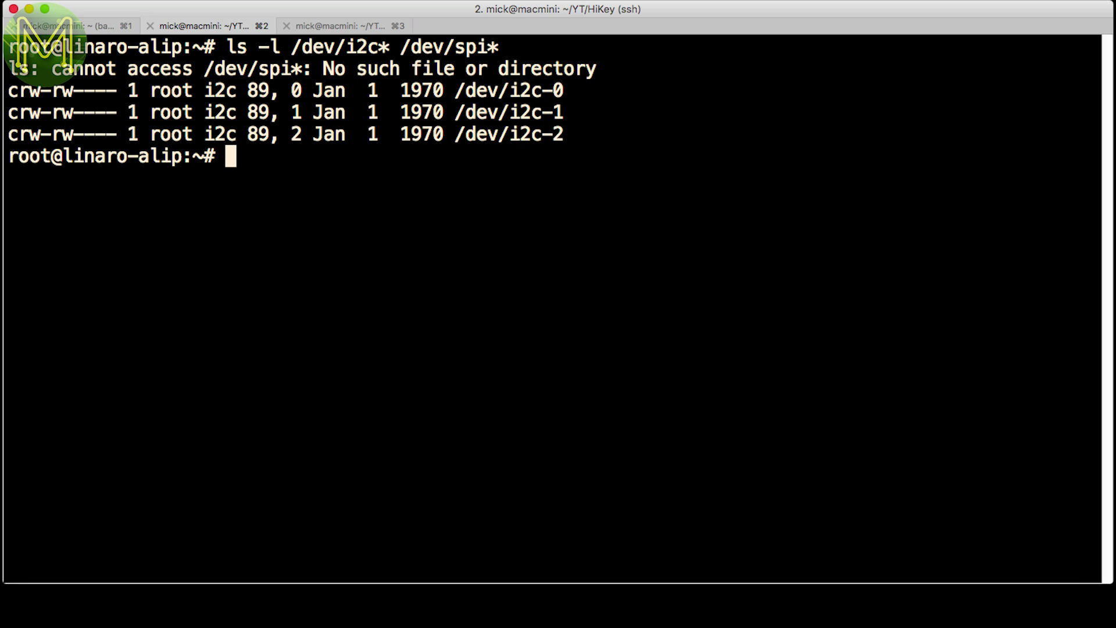
# - Scan I2C buses 0 and 1 for connected devices using i2cdetect with the -y -r options
pyautogui.write('i2cdetect -y -r 0')
pyautogui.press('Return')
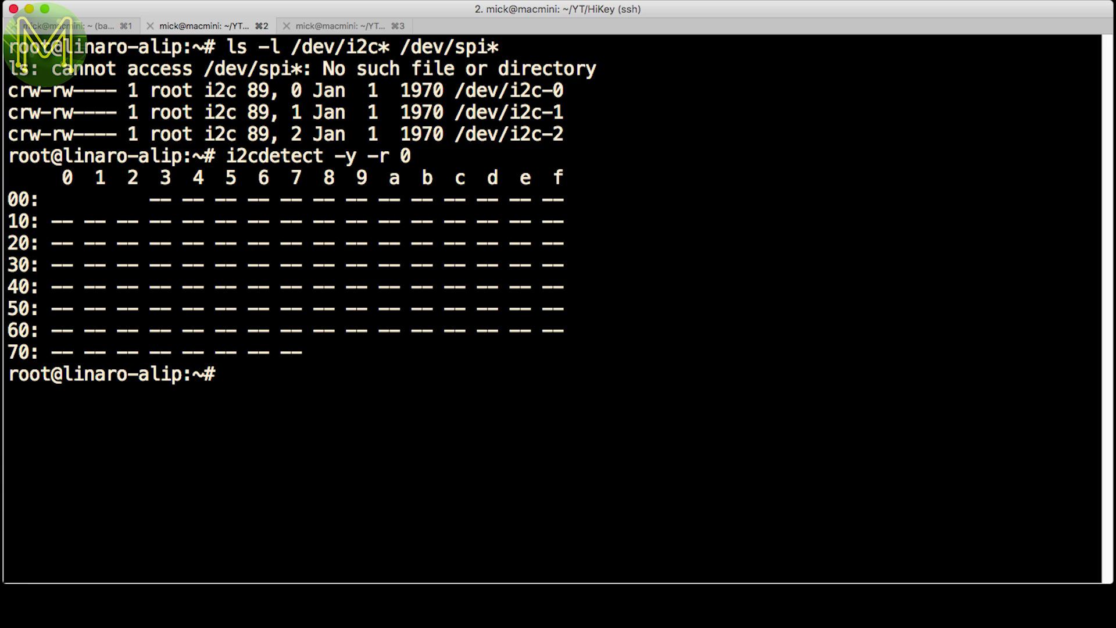
pyautogui.press('Up')
pyautogui.press('BackSpace')
pyautogui.write('1')
pyautogui.press('Return')
pyautogui.press('Up')
pyautogui.press('BackSpace')
pyautogui.write('2cdetect -y -r 1')
pyautogui.press('Return')
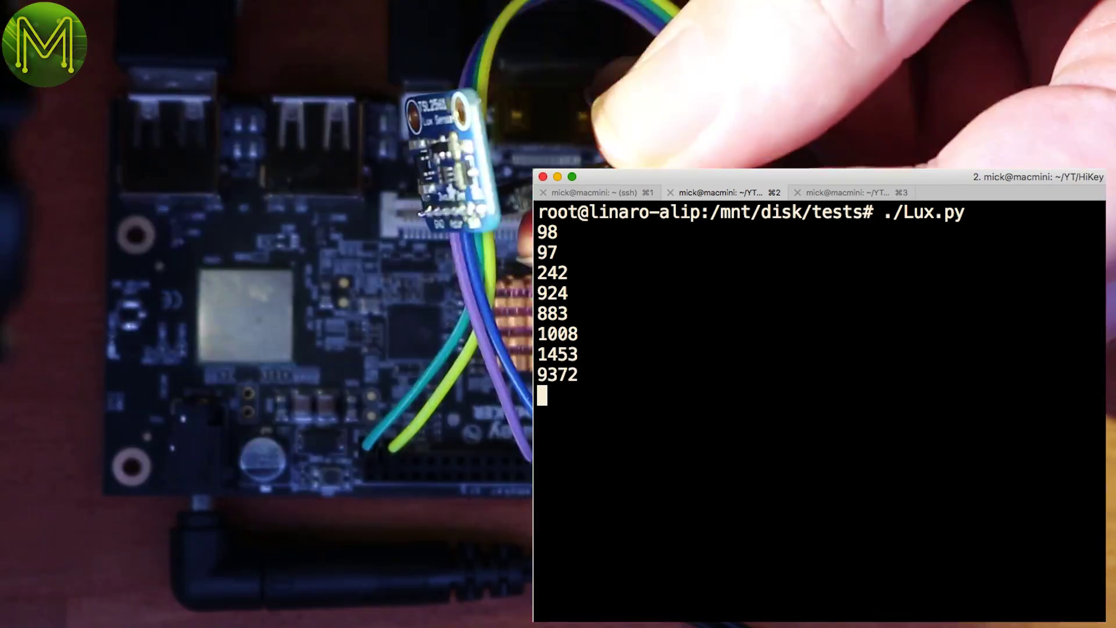
# - Open /tmp/foo.dts in vi and set the status of the spi@f7106000 node to "ok"
pyautogui.press('Return')
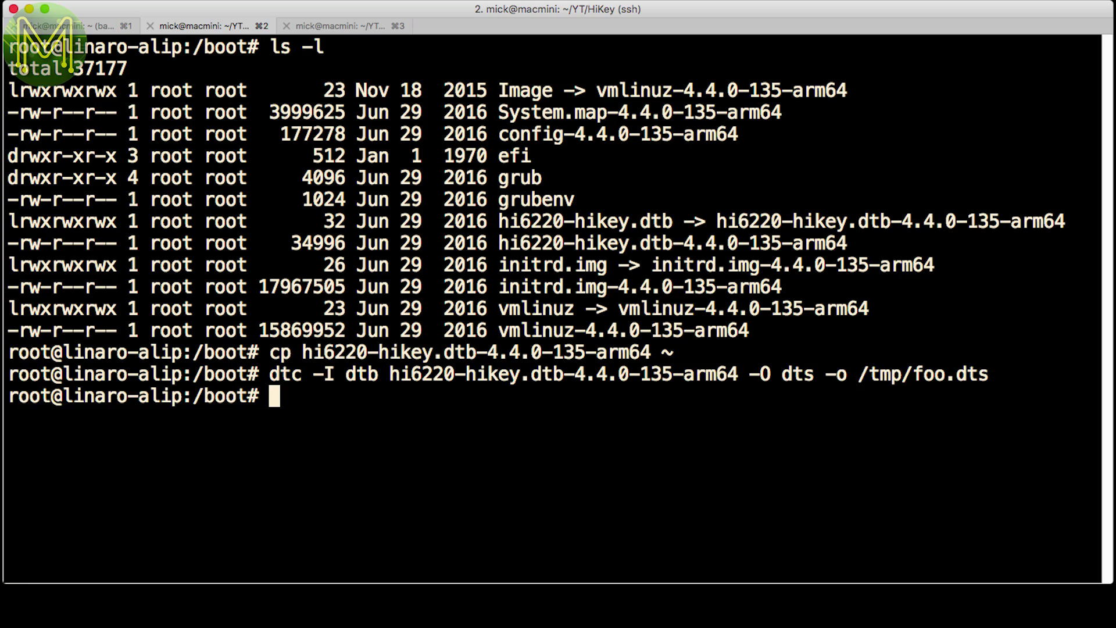
pyautogui.write('vi /tmp/foo.dts')
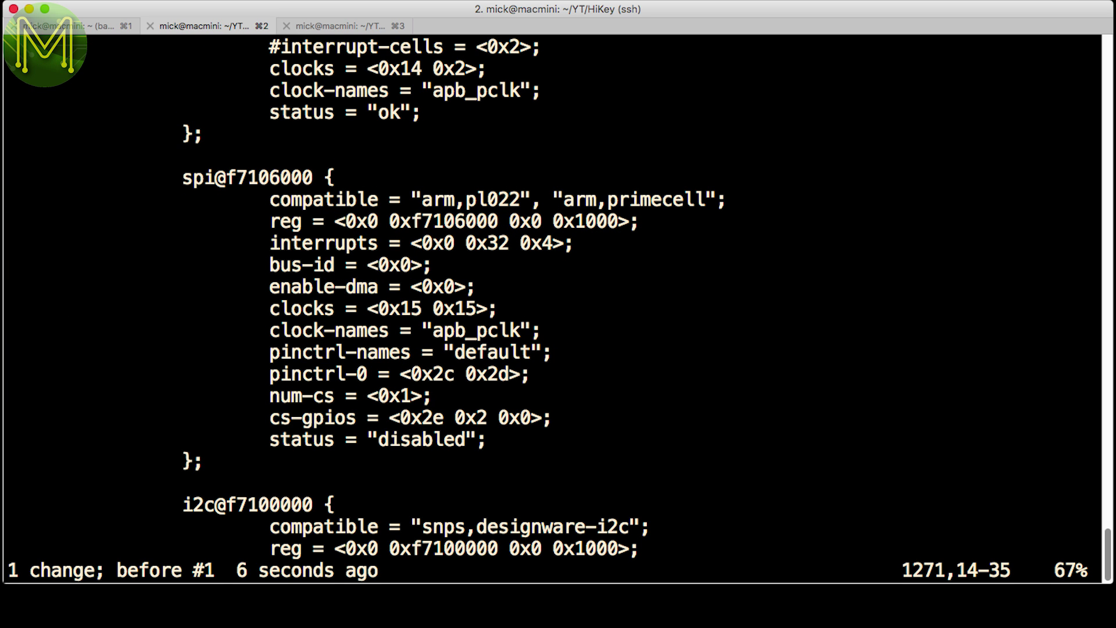
pyautogui.write('cwok')
pyautogui.press('Escape')
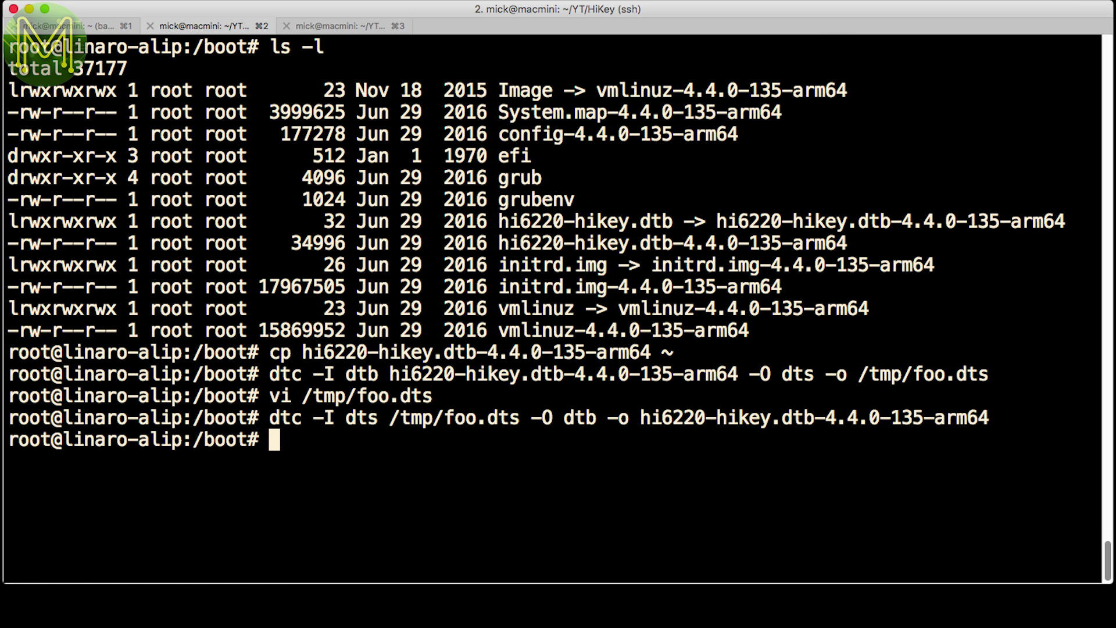
# - List the /boot directory in long format to check the recompiled hi6220-hikey.dtb-4.4.0-135-arm64 file
pyautogui.write('ls -l')
pyautogui.press('Return')
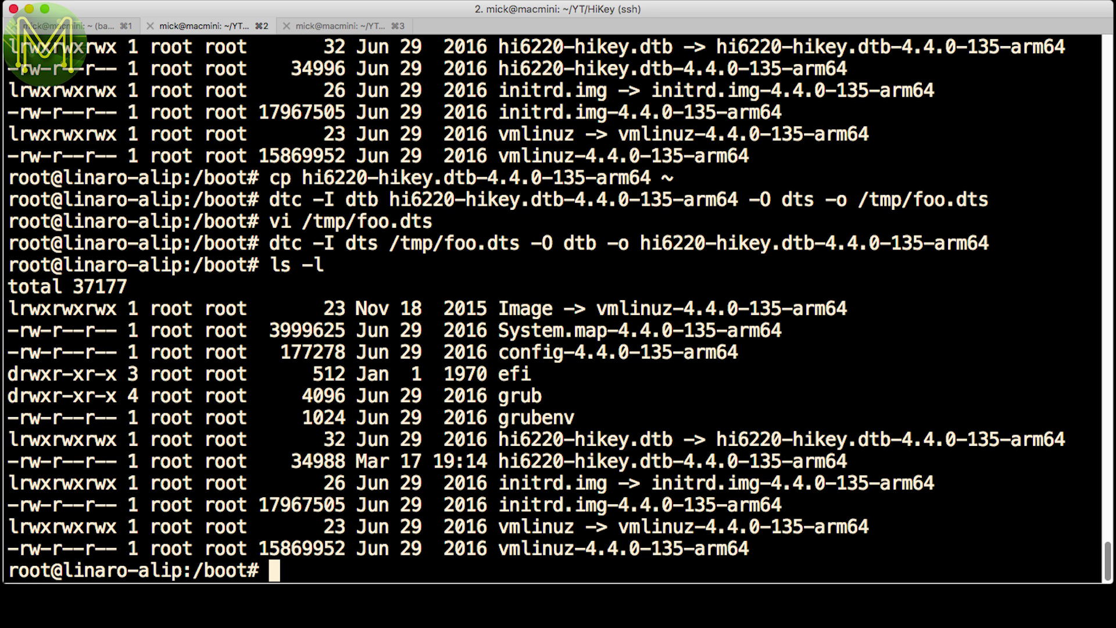